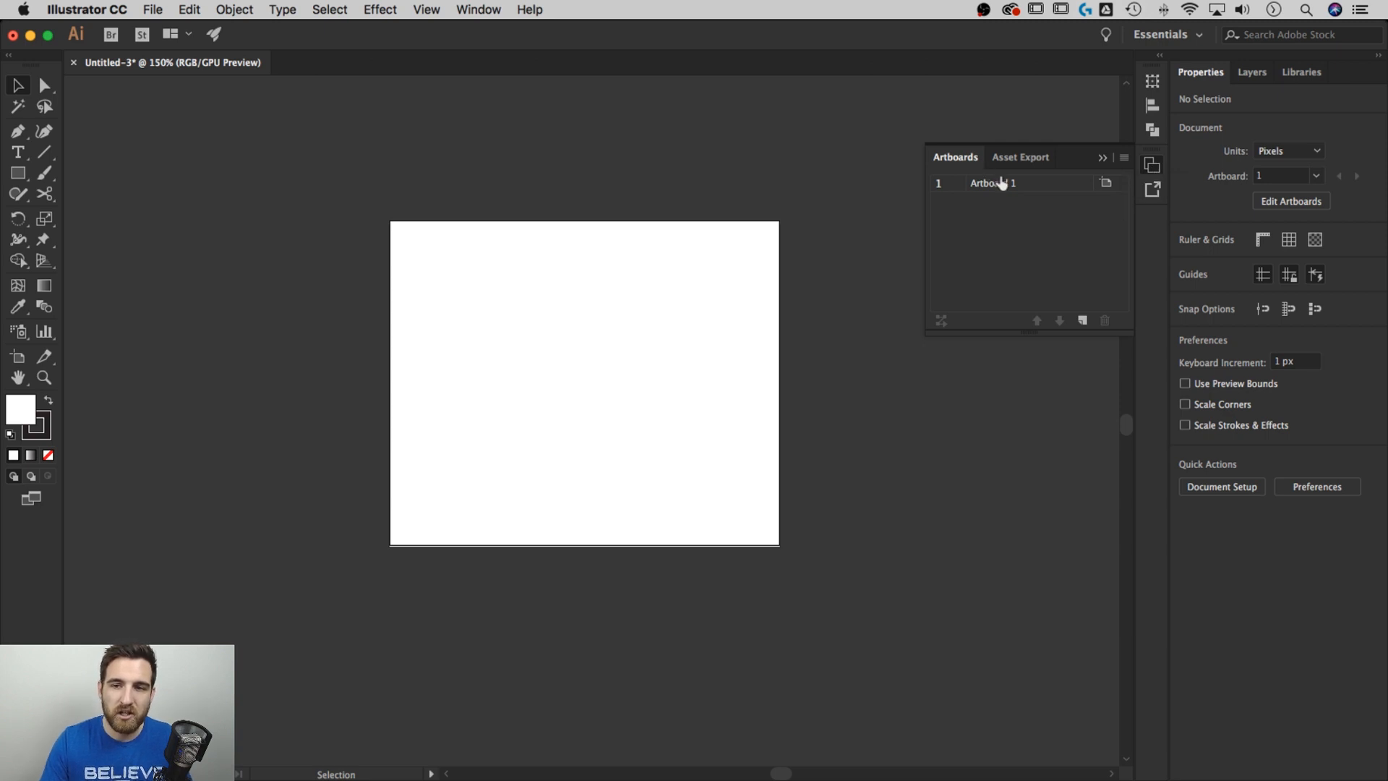
Add a second artboard and set its size to 160 px wide by 600 px high.
click(1083, 322)
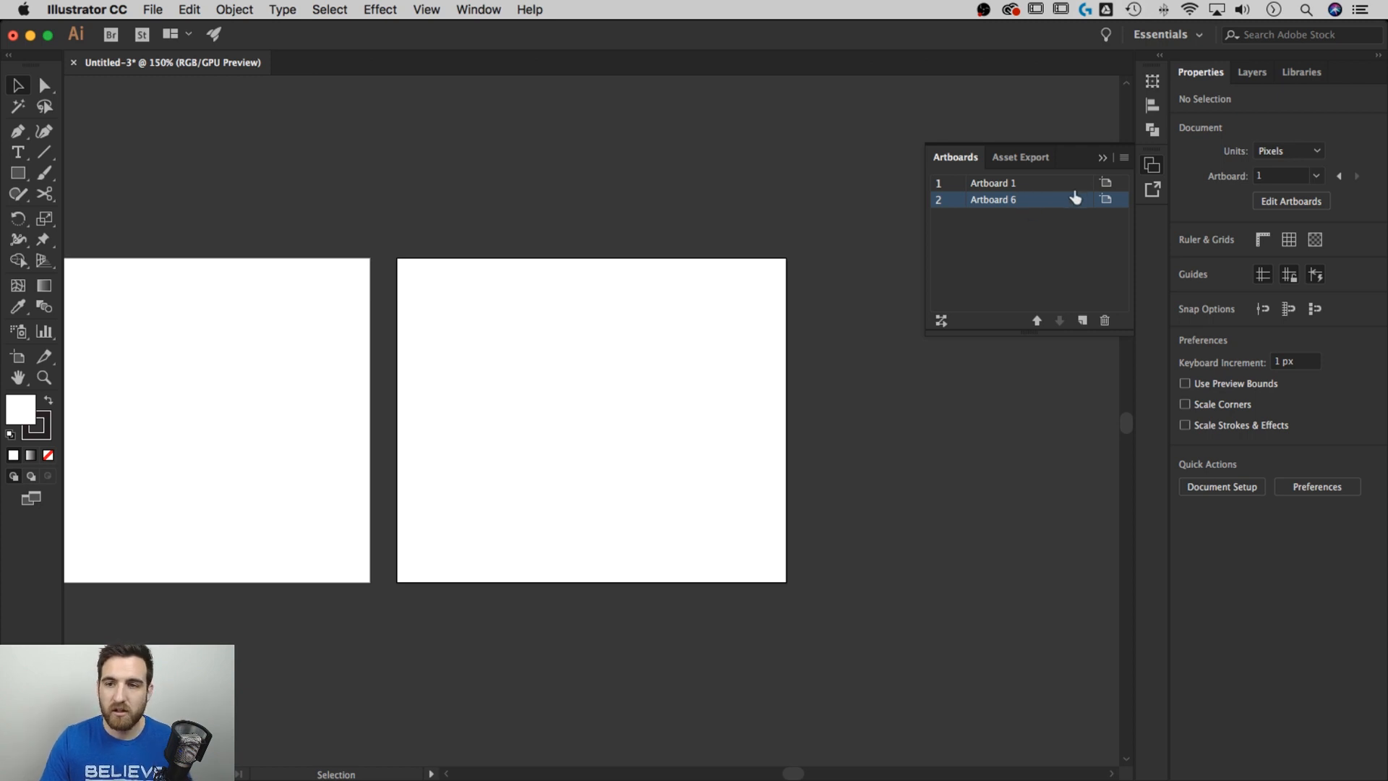
click(1123, 160)
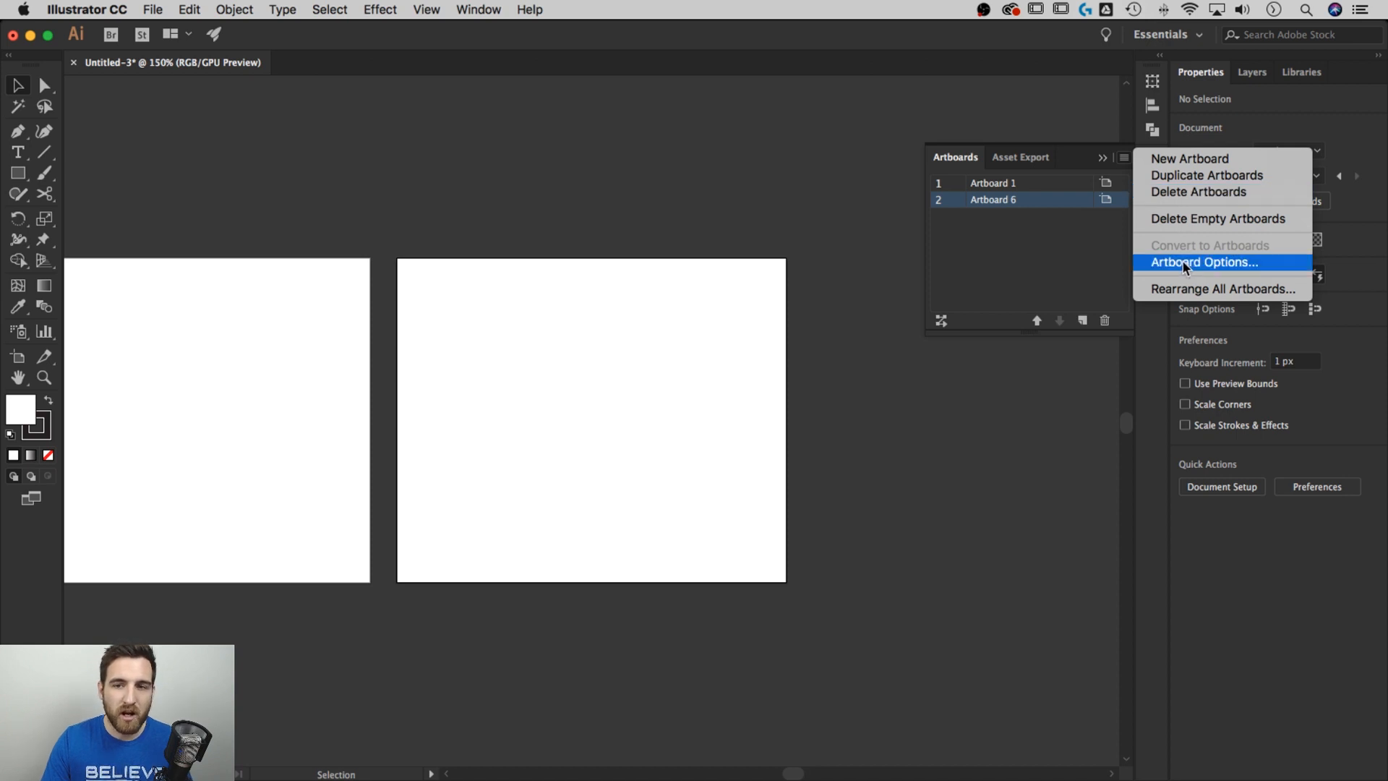
click(1224, 265)
drag(489, 77, 552, 79)
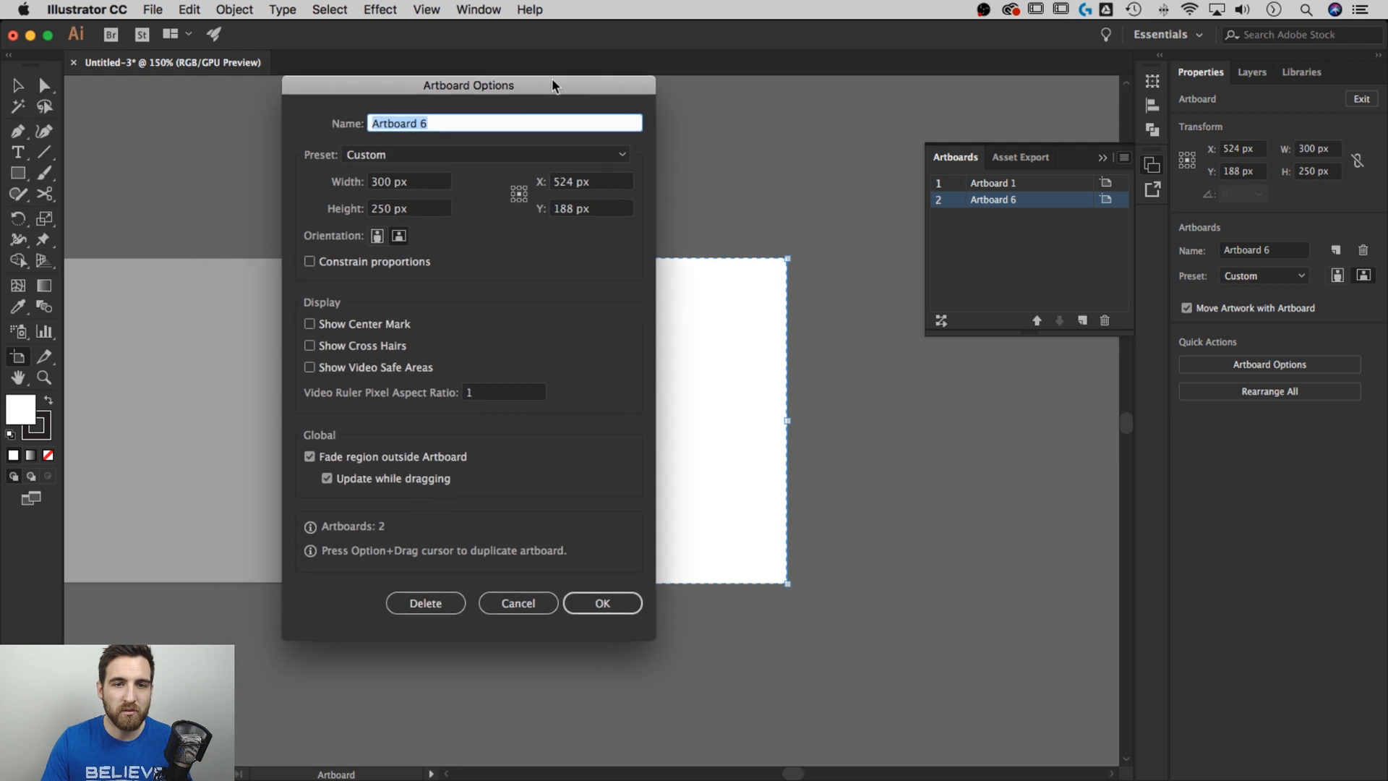
click(602, 190)
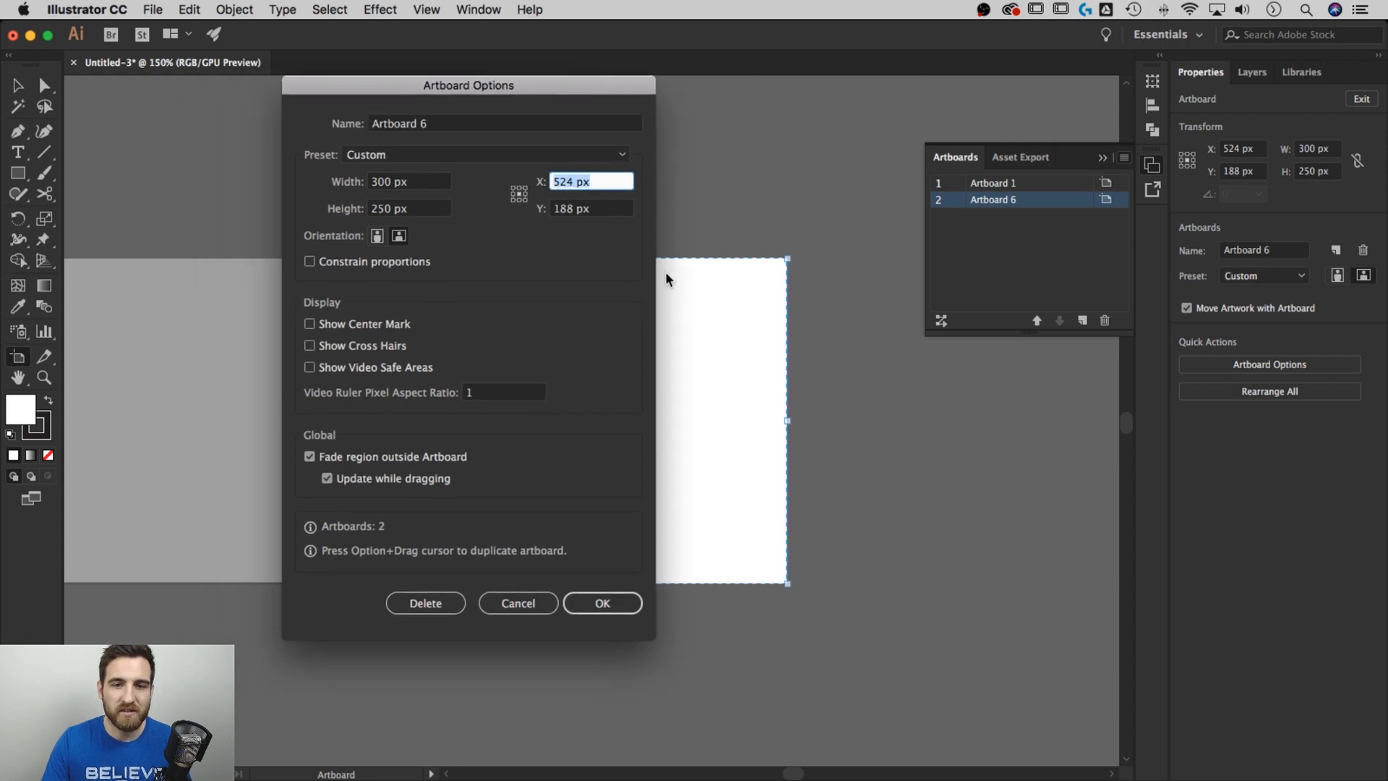
drag(566, 76, 446, 84)
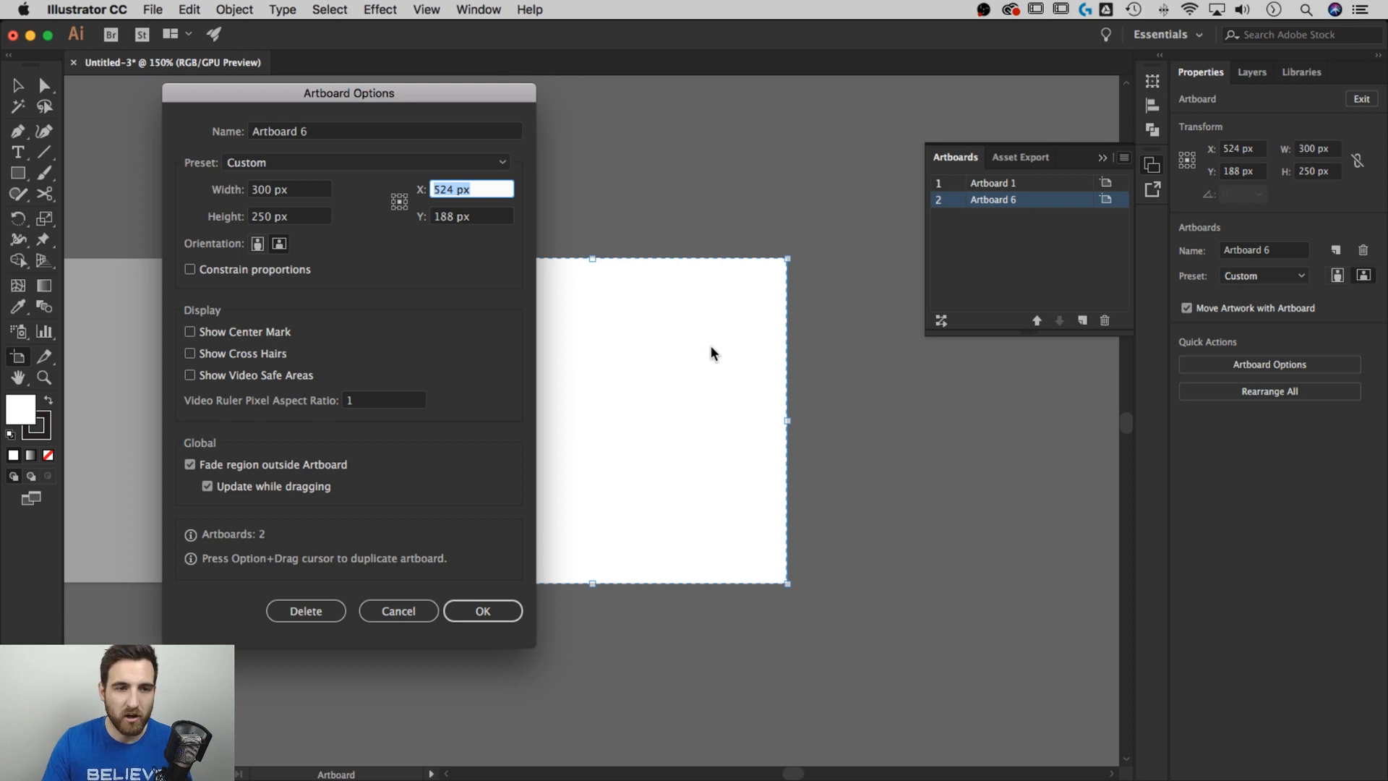
drag(290, 190, 201, 200)
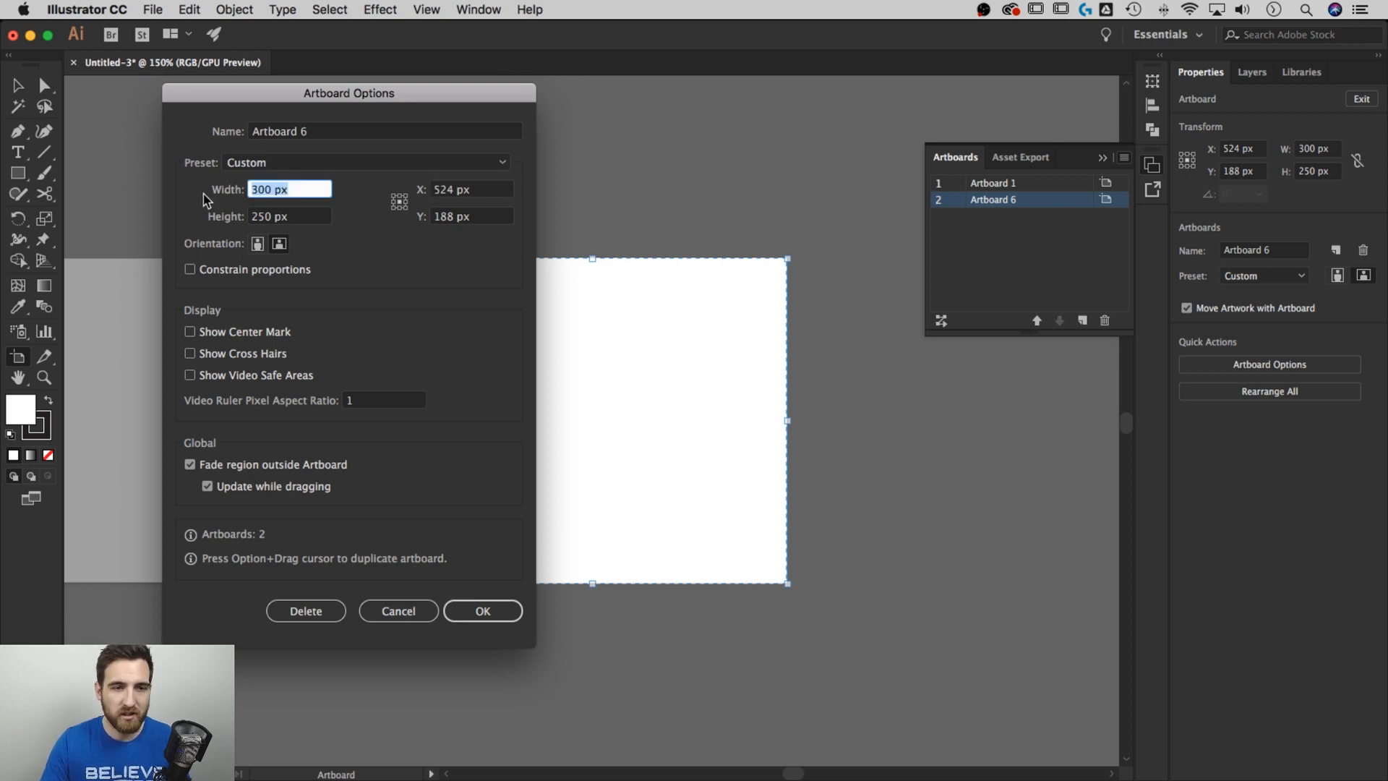
text(160)
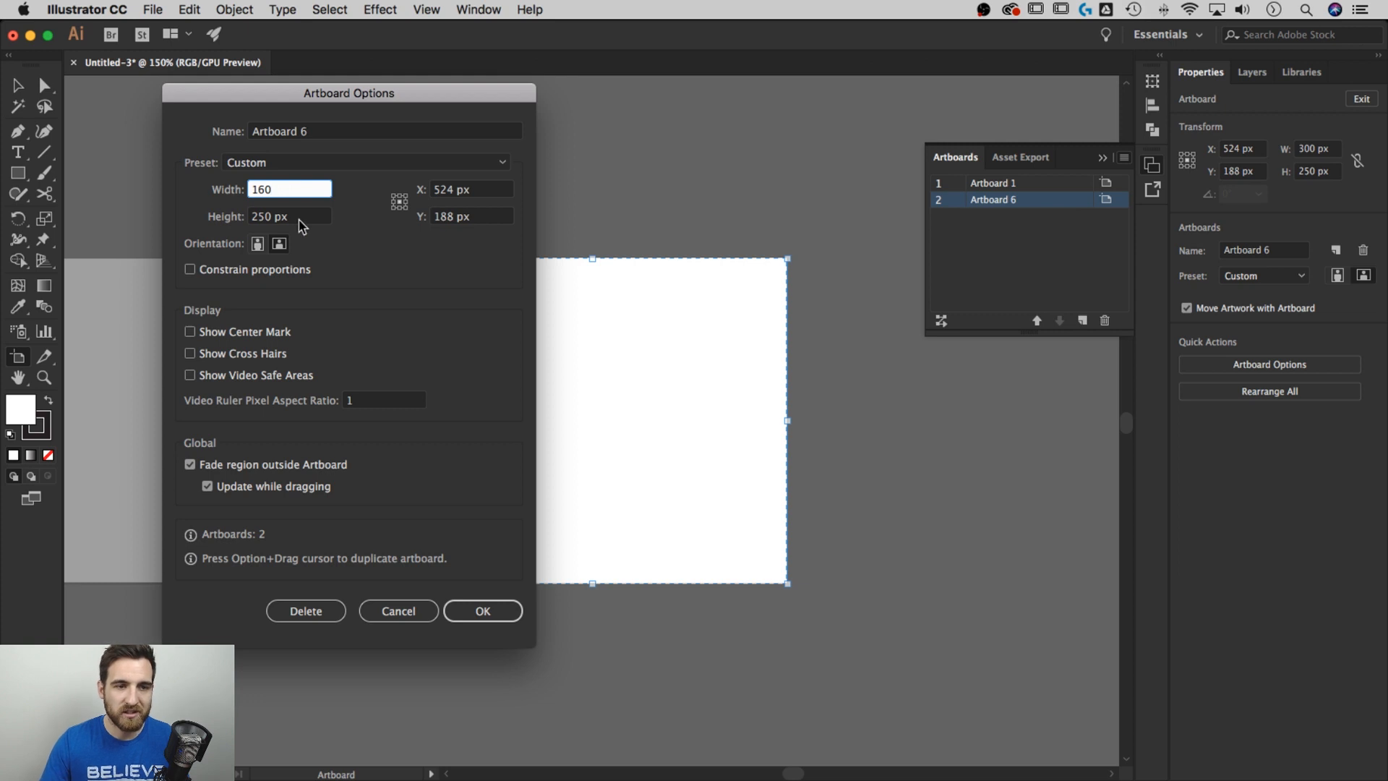
key(Tab)
text(600)
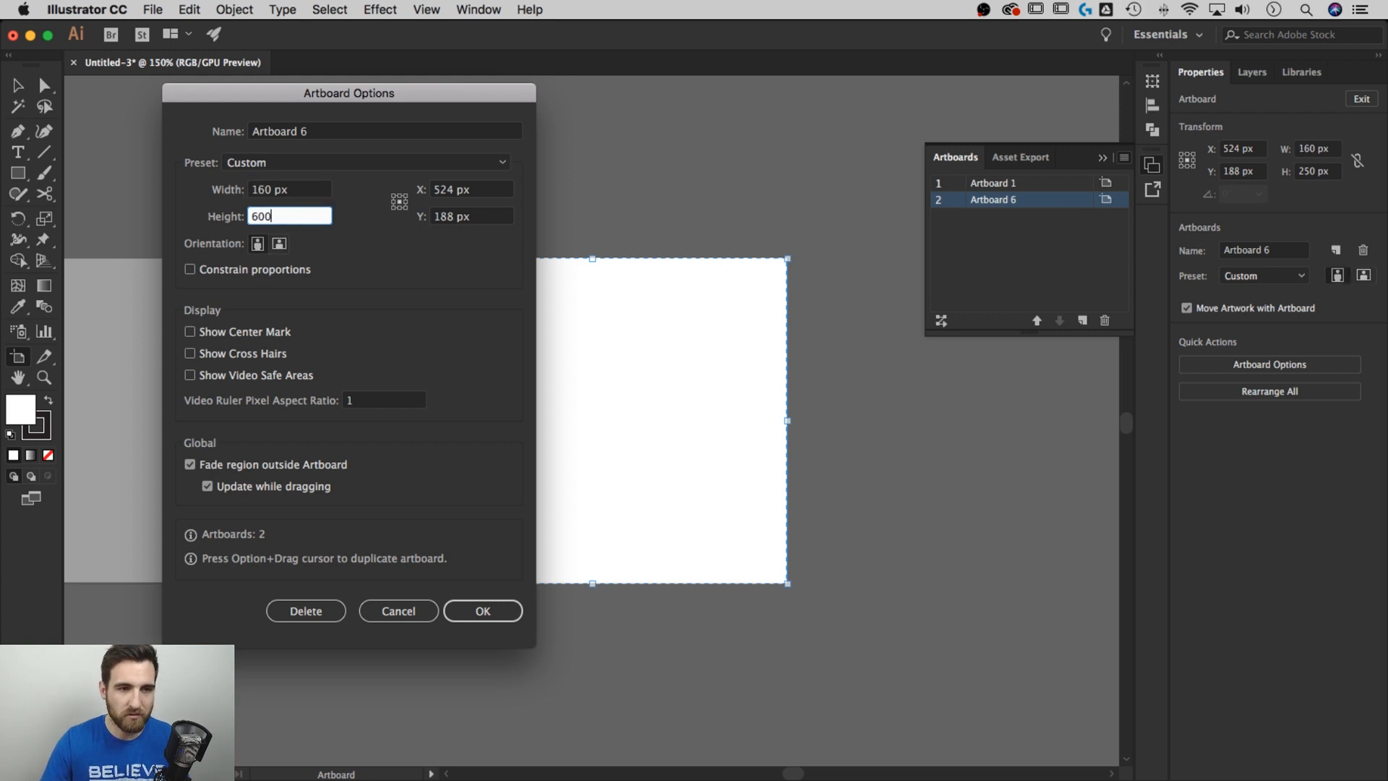
click(474, 601)
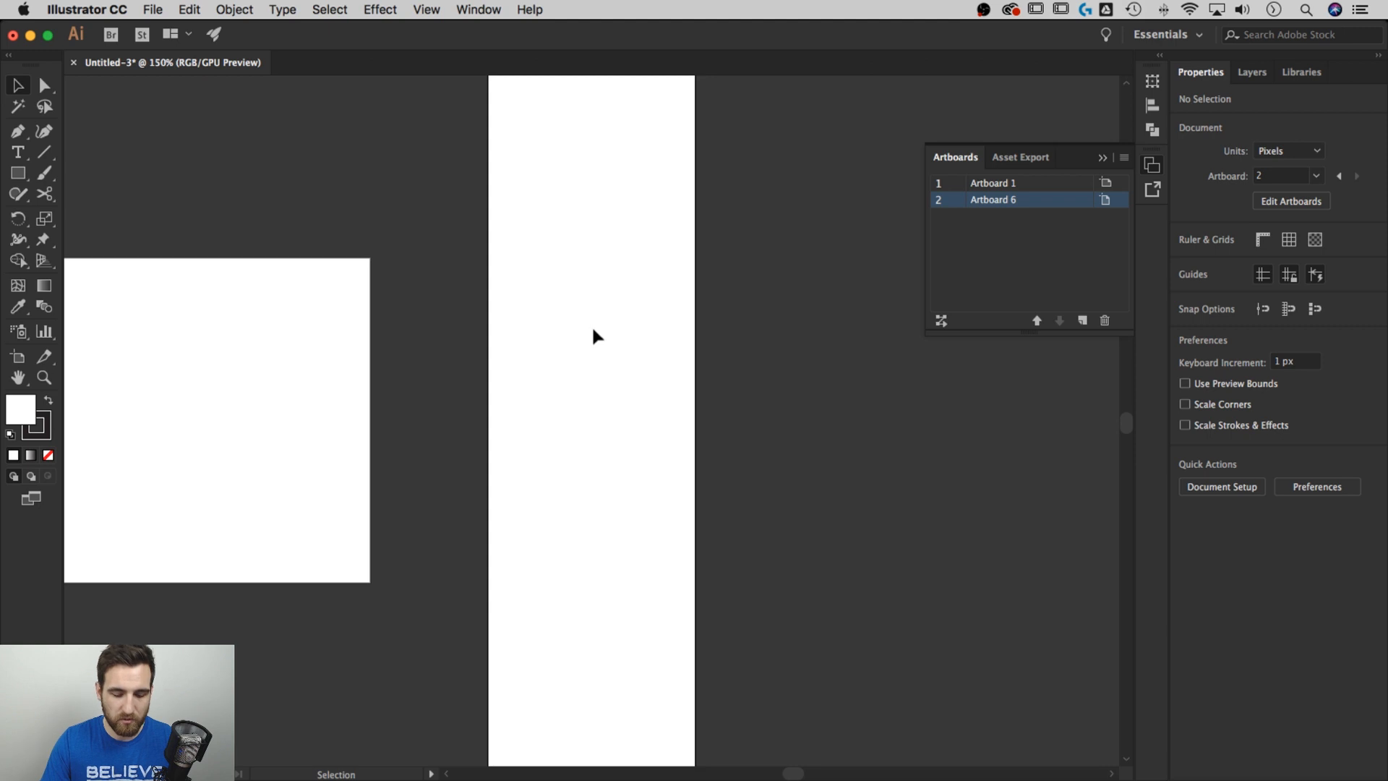
Duplicate Artboard 1 with the Artboard tool, placing the copy directly above the original.
key(super+minus)
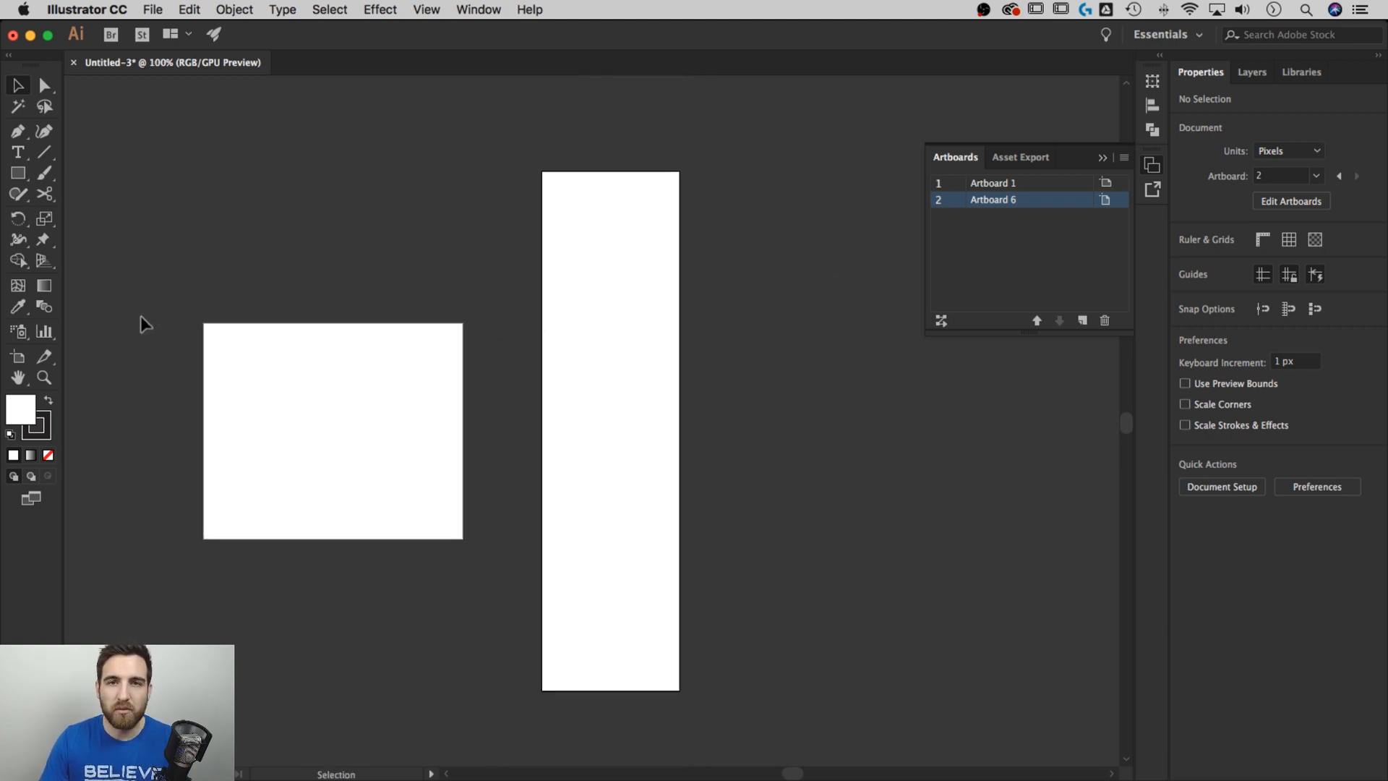
click(19, 359)
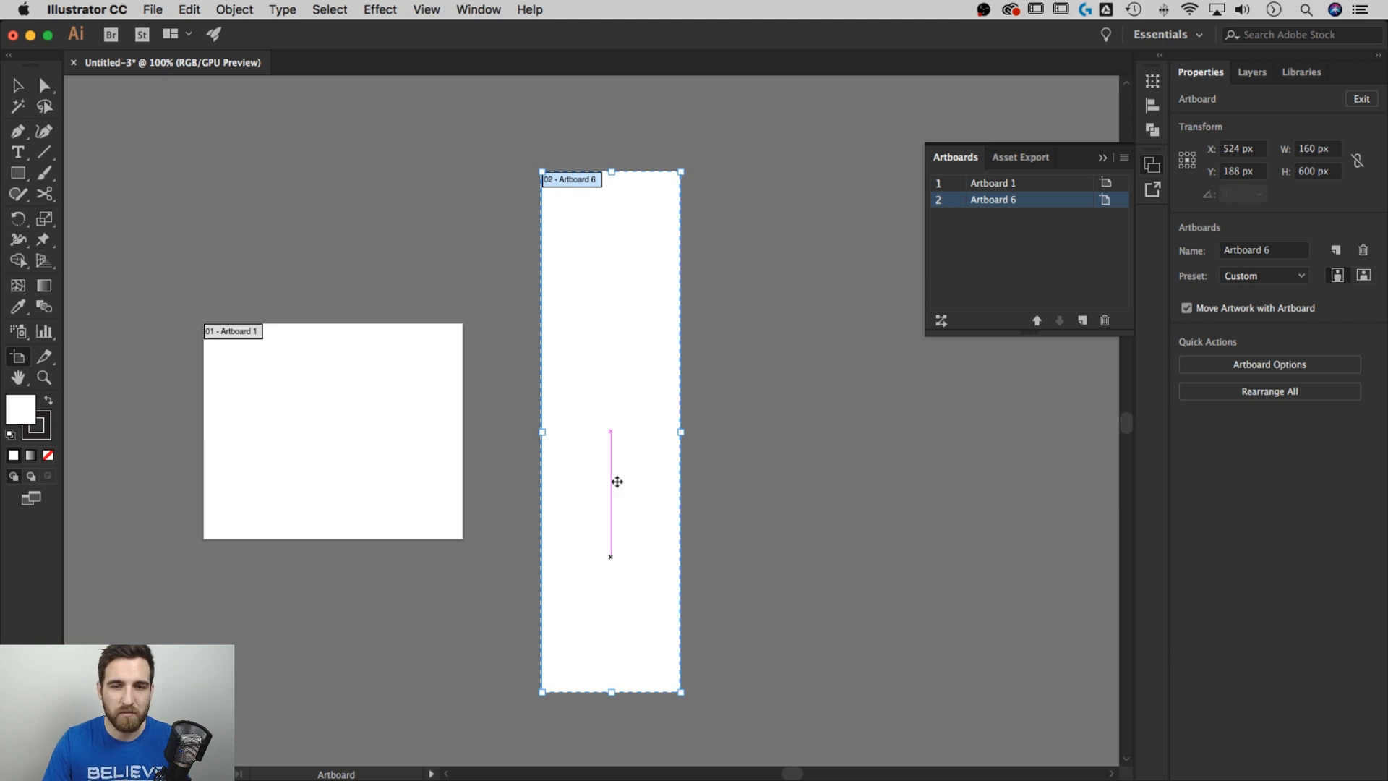
click(362, 361)
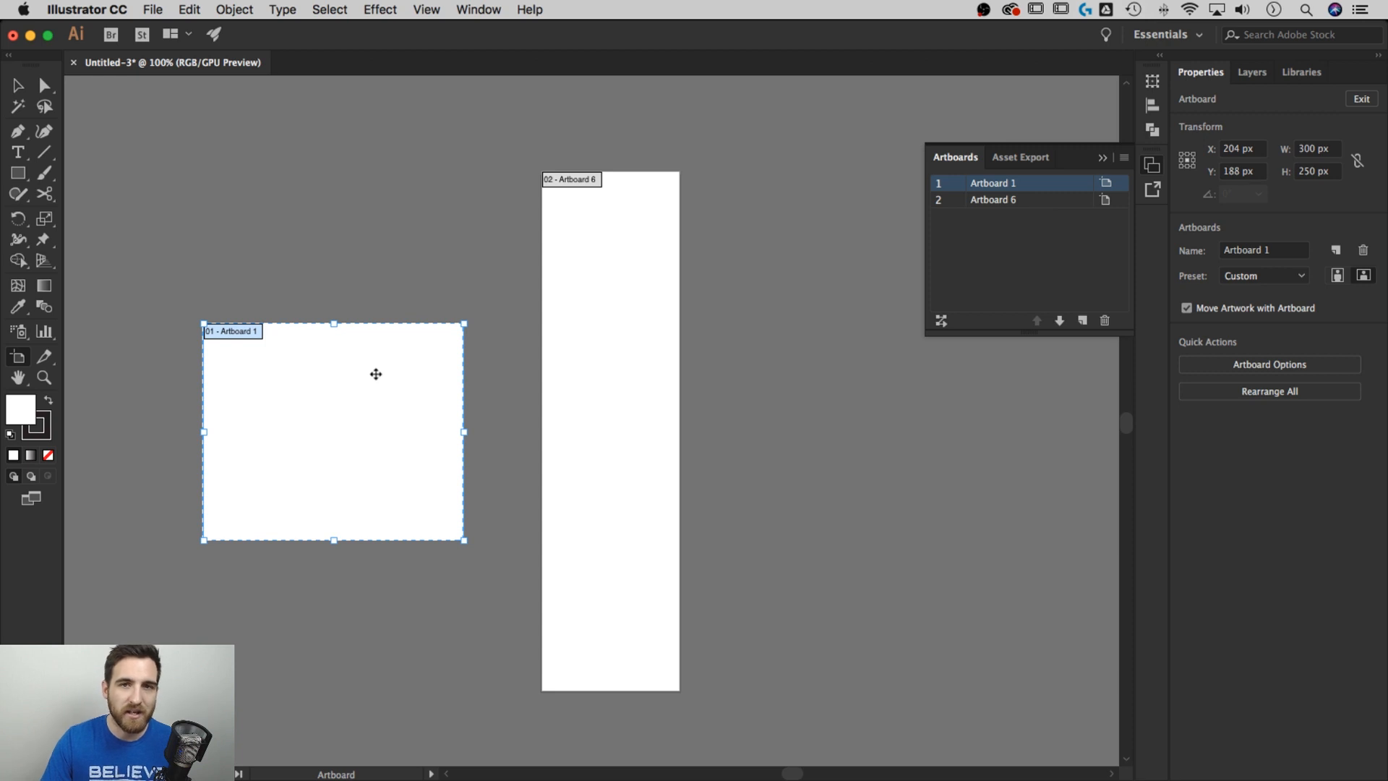
drag(376, 365, 440, 172)
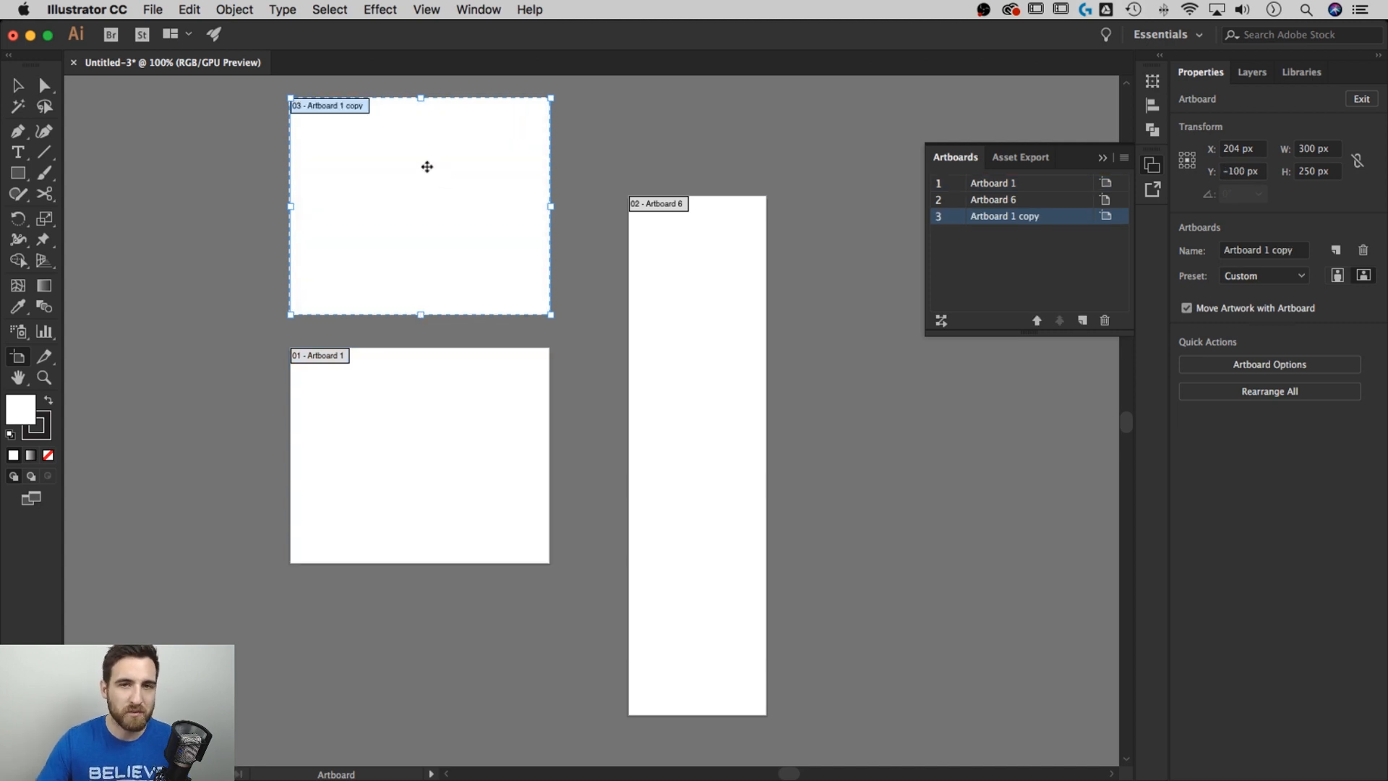
Duplicate the tall 160 × 600 px artboard, placing the copy beside it to the right.
click(731, 313)
scroll(796, 319, right, 3)
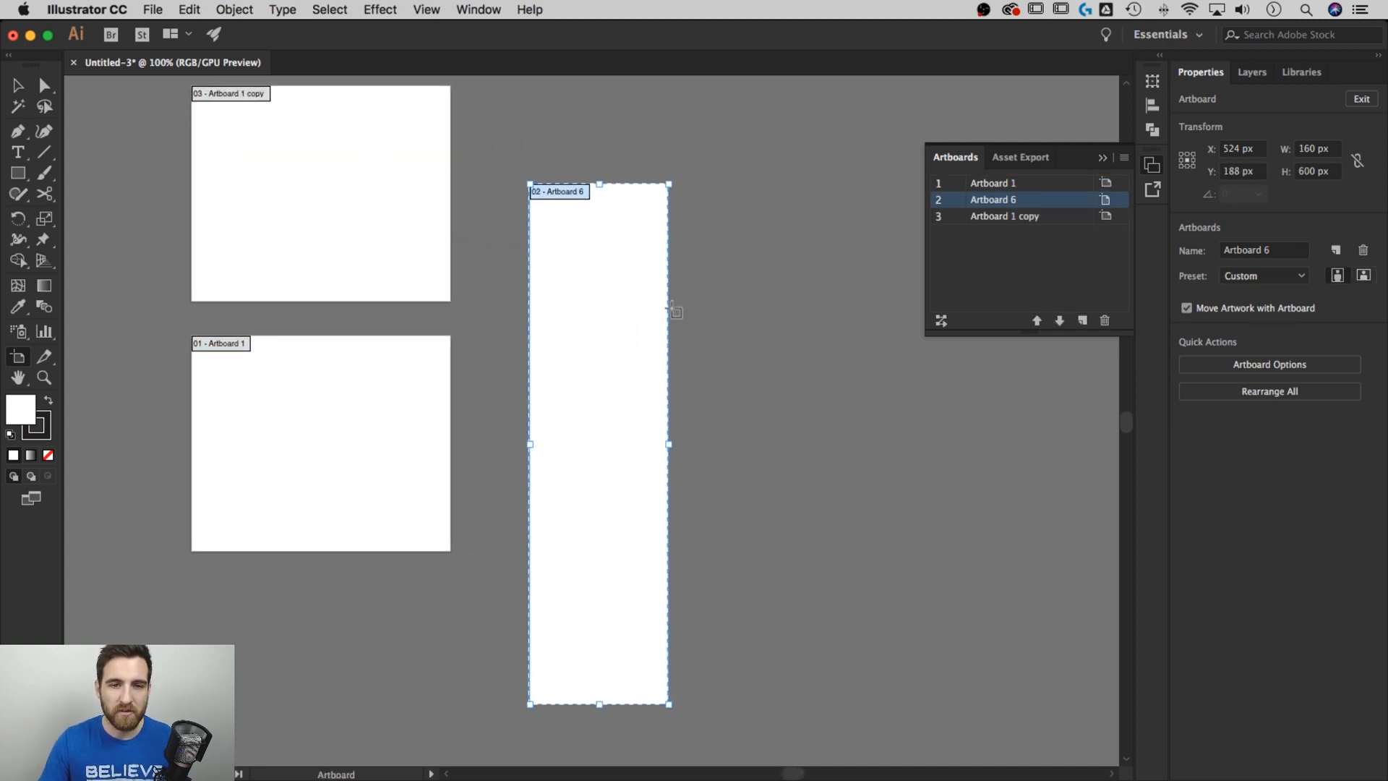
drag(551, 294, 728, 292)
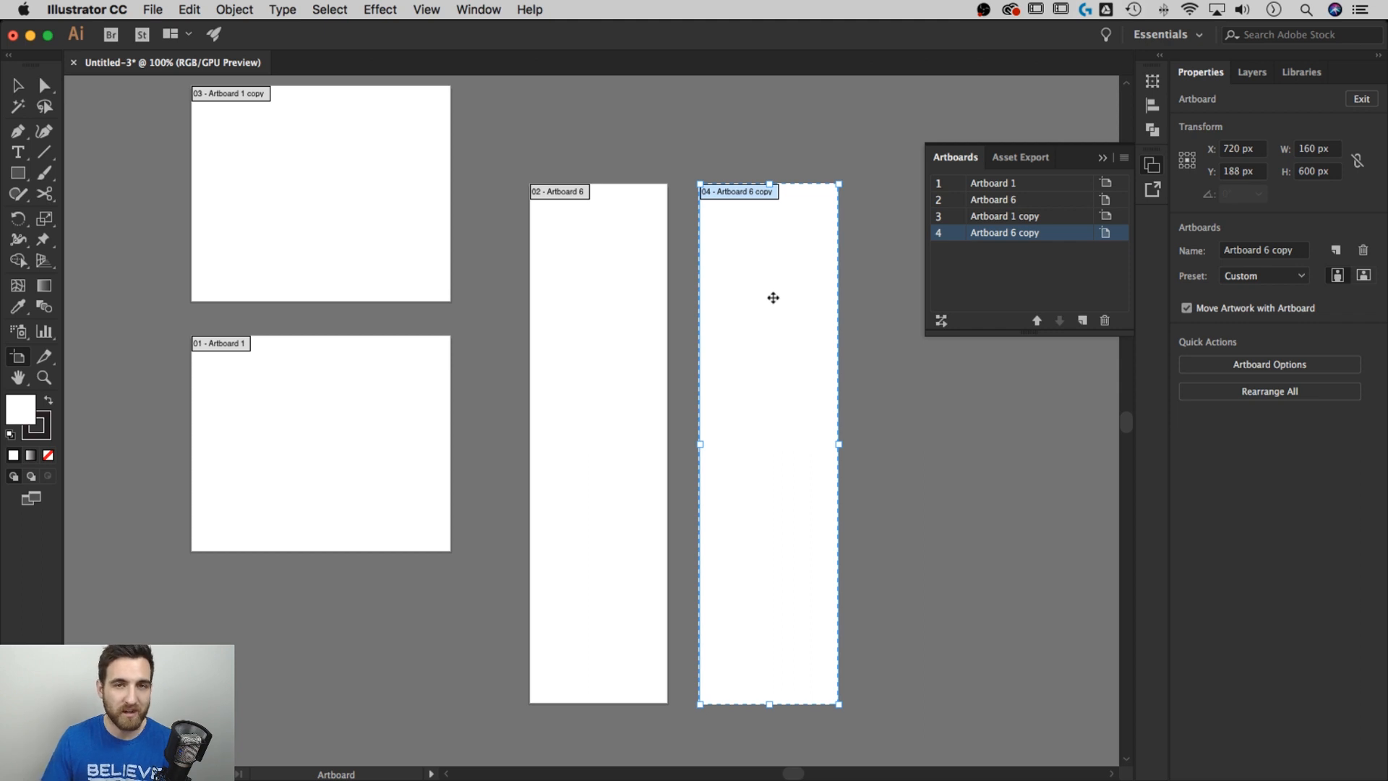
Draw a new artboard to the right of the tall ones and set its size to 300 × 300 px.
drag(817, 306, 502, 288)
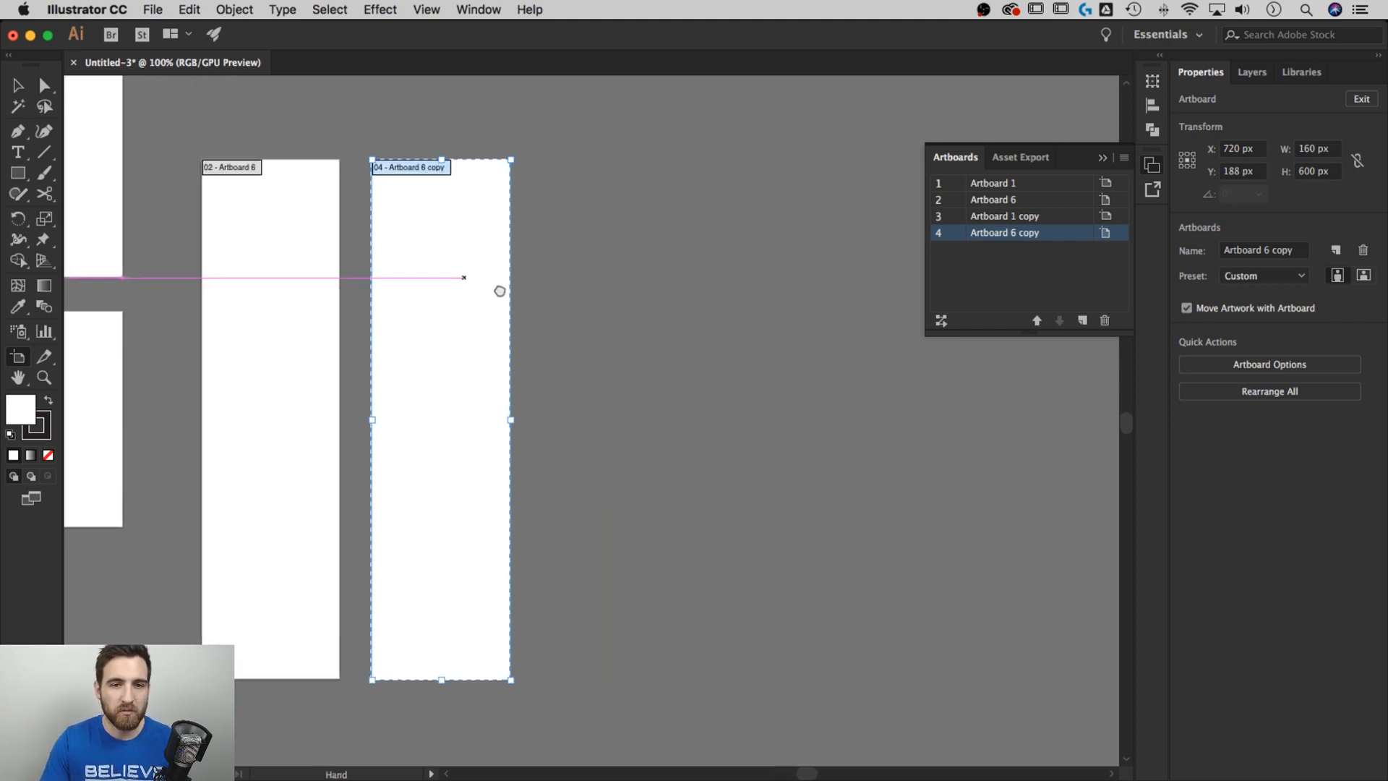
drag(543, 155, 760, 453)
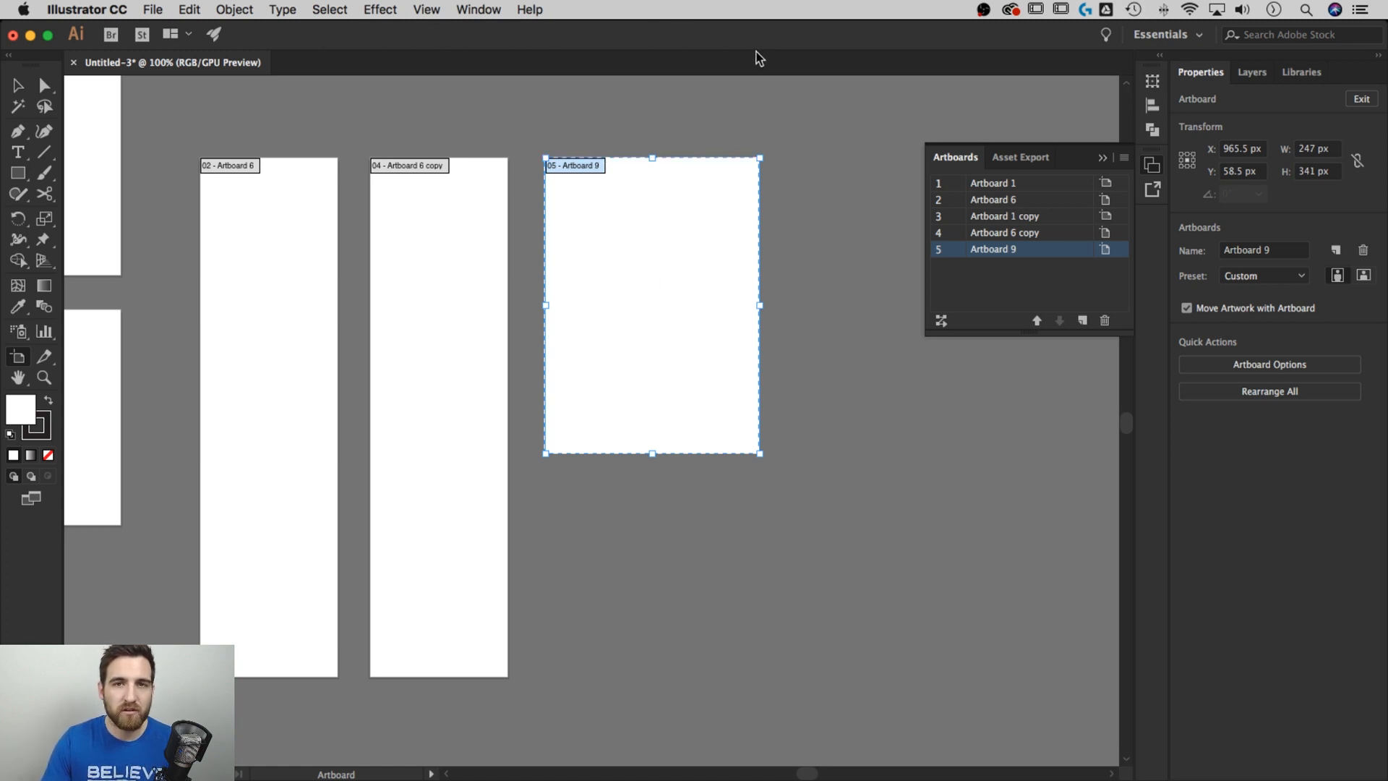
click(1318, 149)
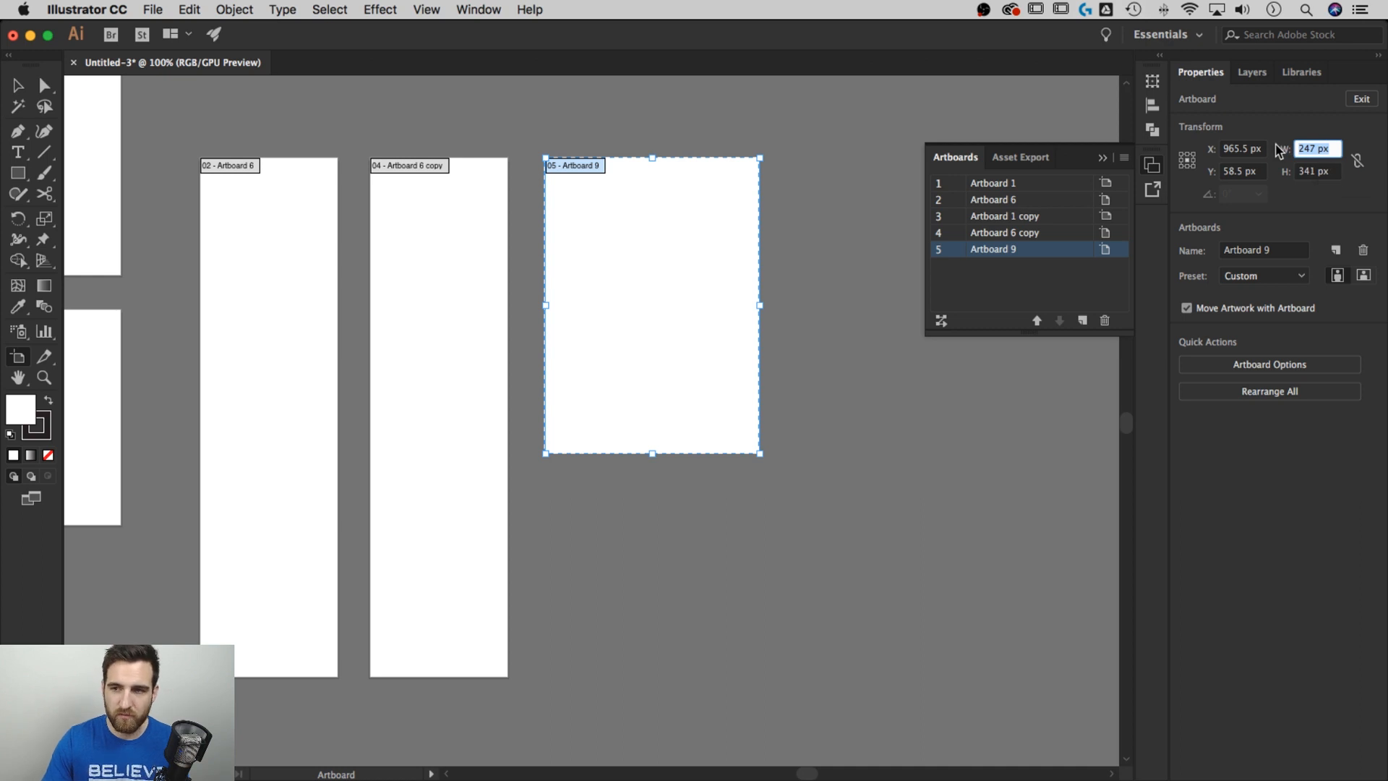
text(300)
click(1332, 171)
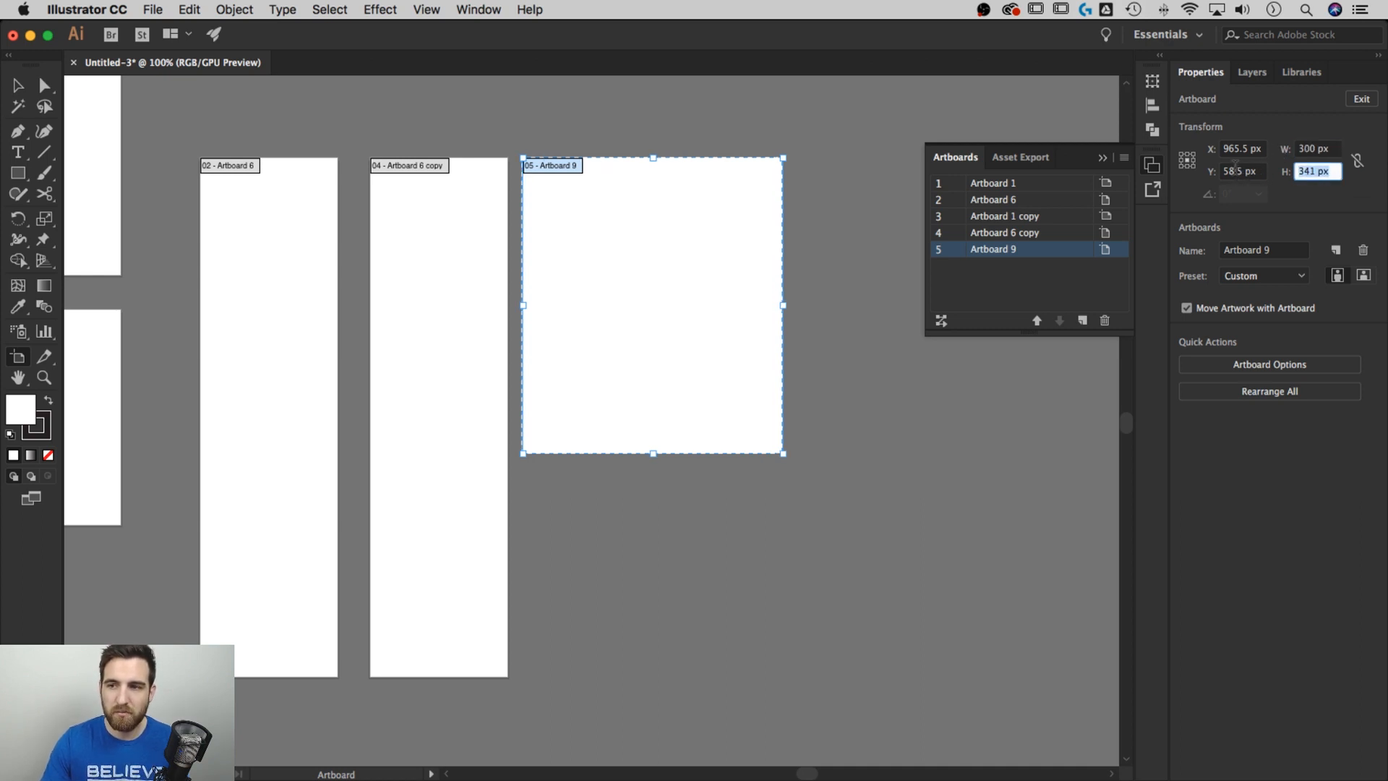
text(300)
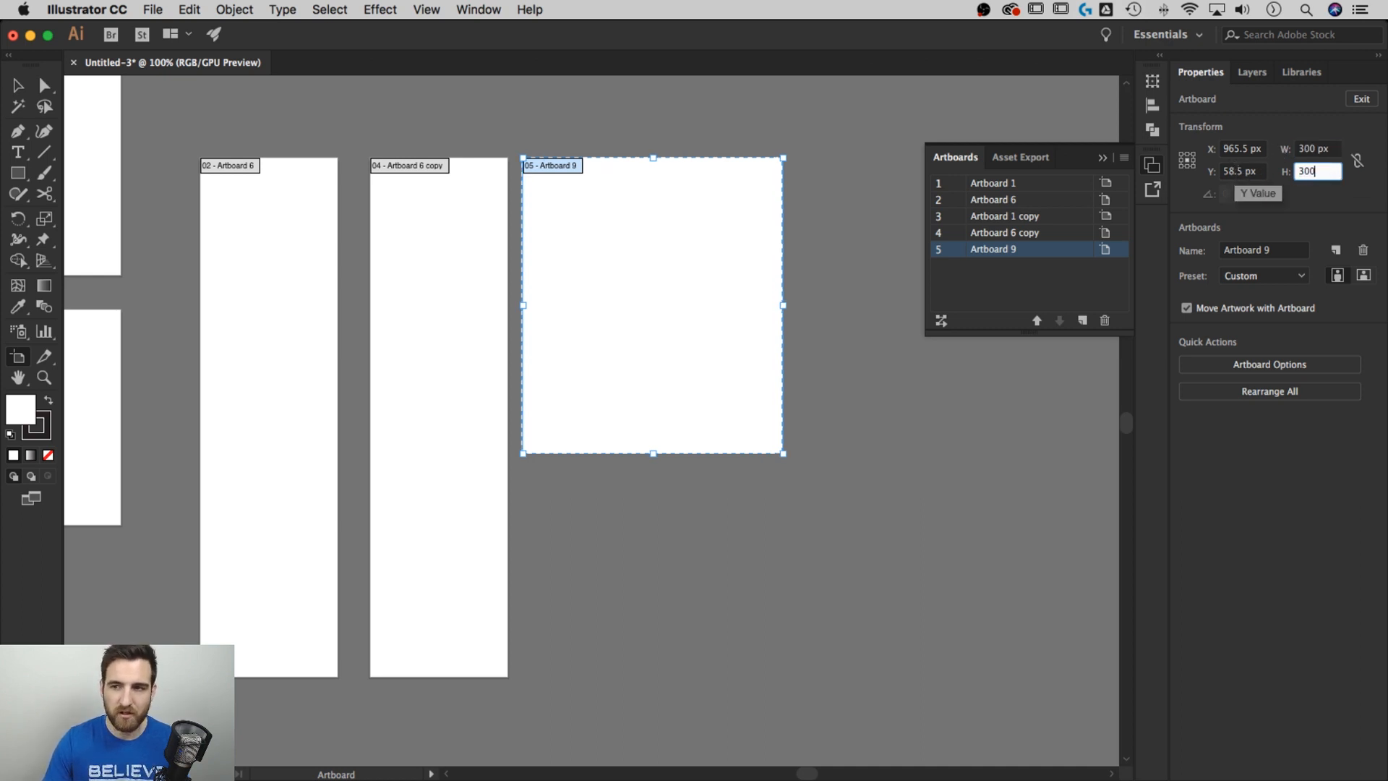
click(1303, 149)
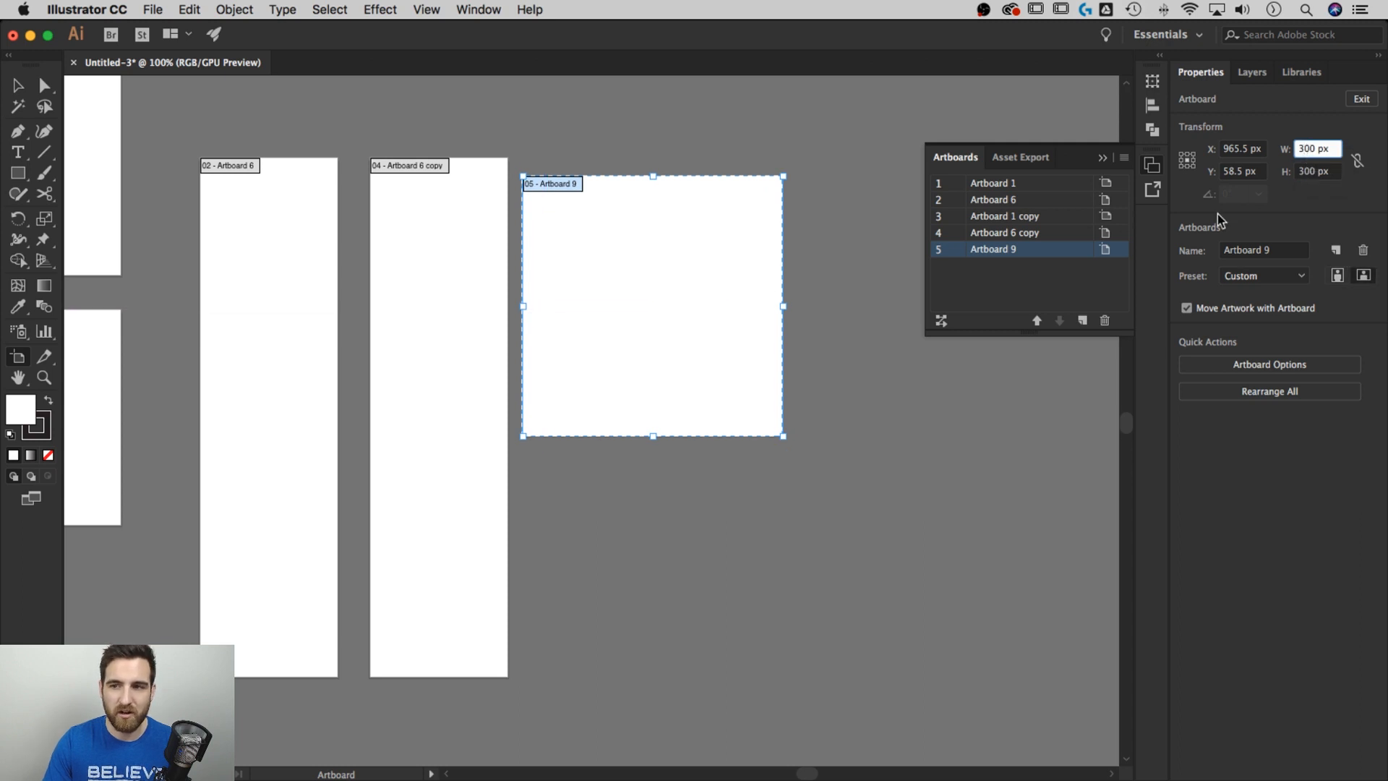
click(1262, 150)
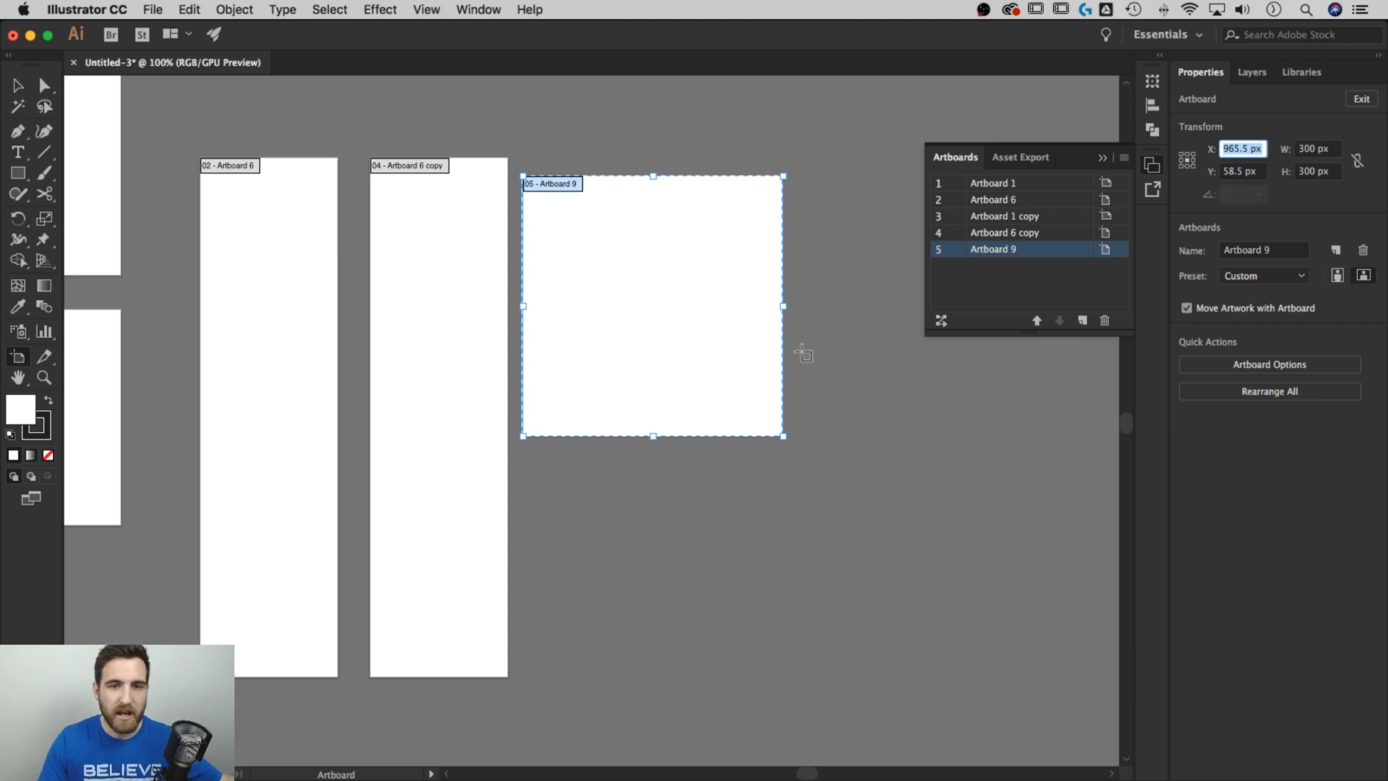
Delete the copied tall artboard between the original tall artboard and the square one.
key(space)
drag(420, 316, 669, 348)
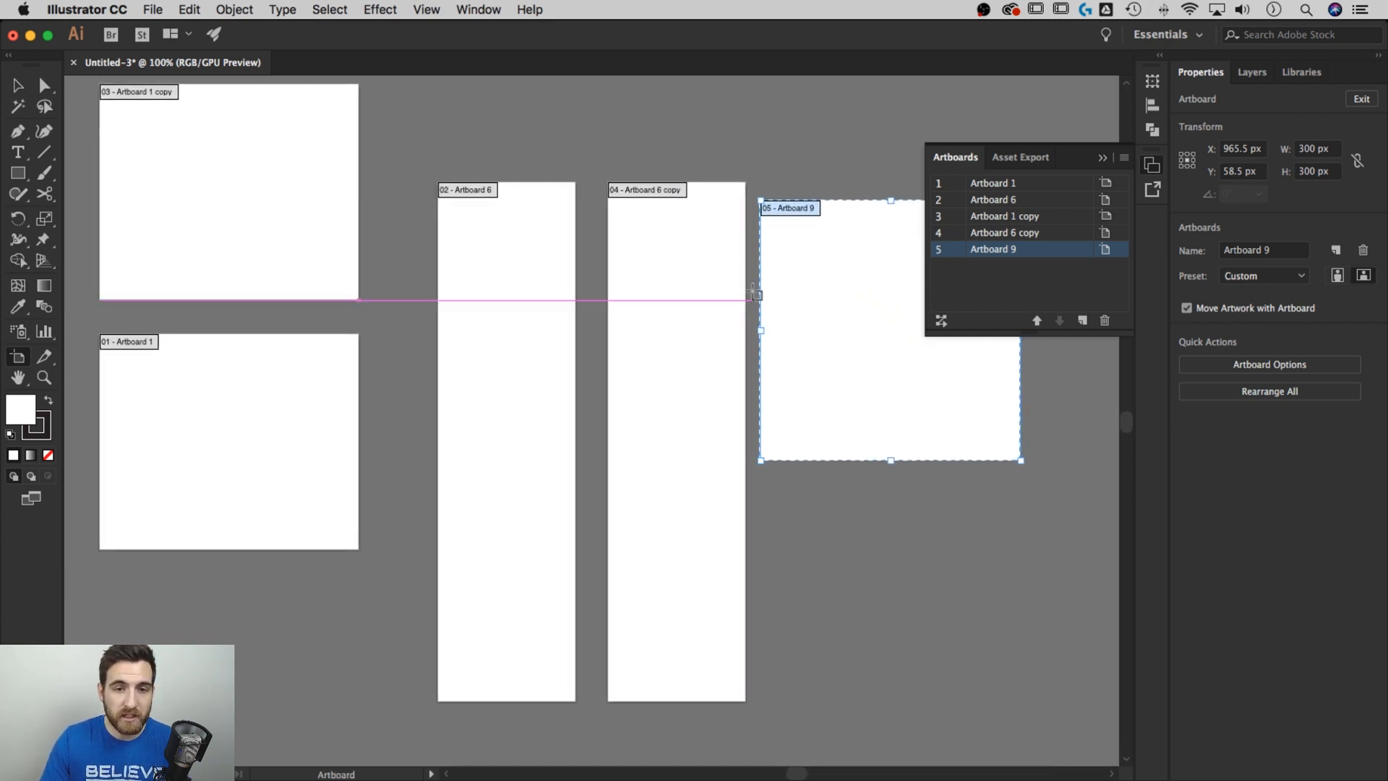
key(space)
drag(760, 295, 719, 289)
drag(812, 263, 760, 260)
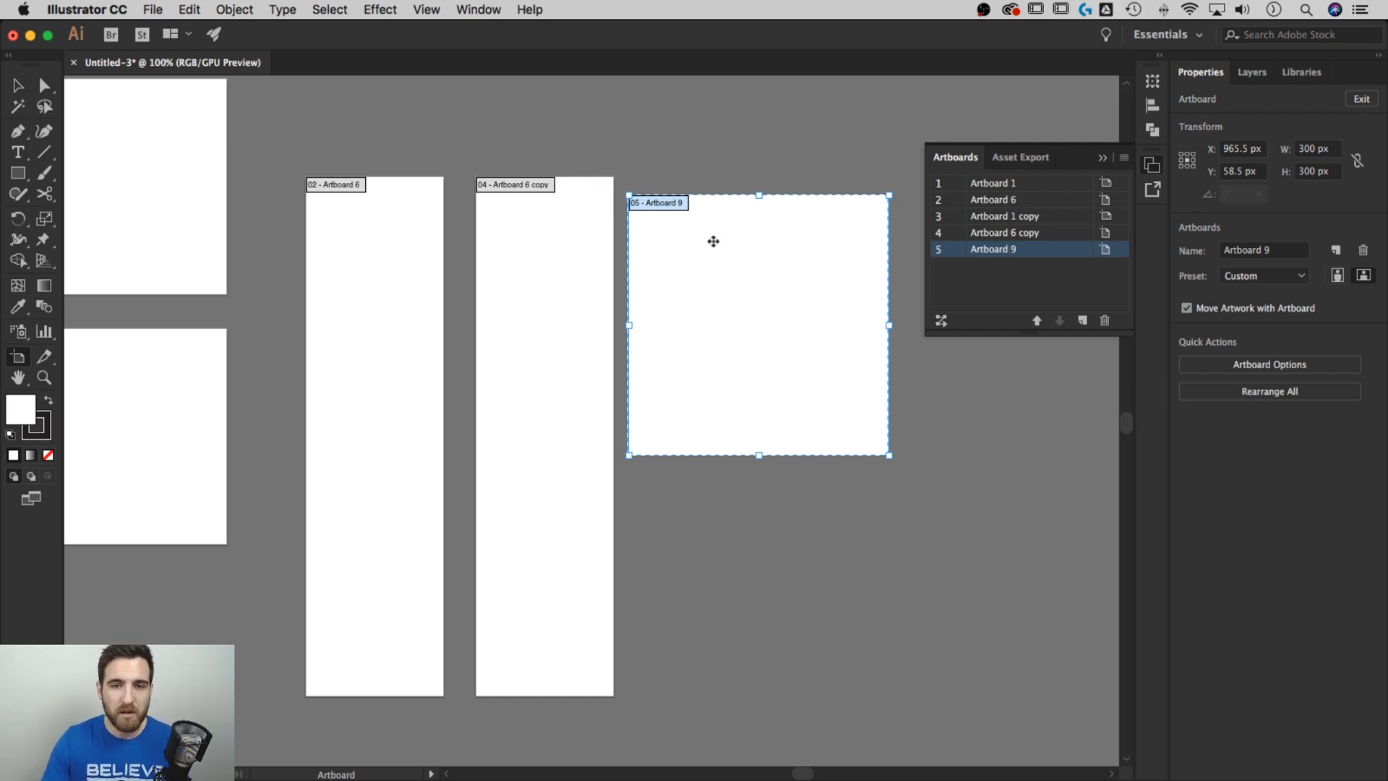
click(518, 251)
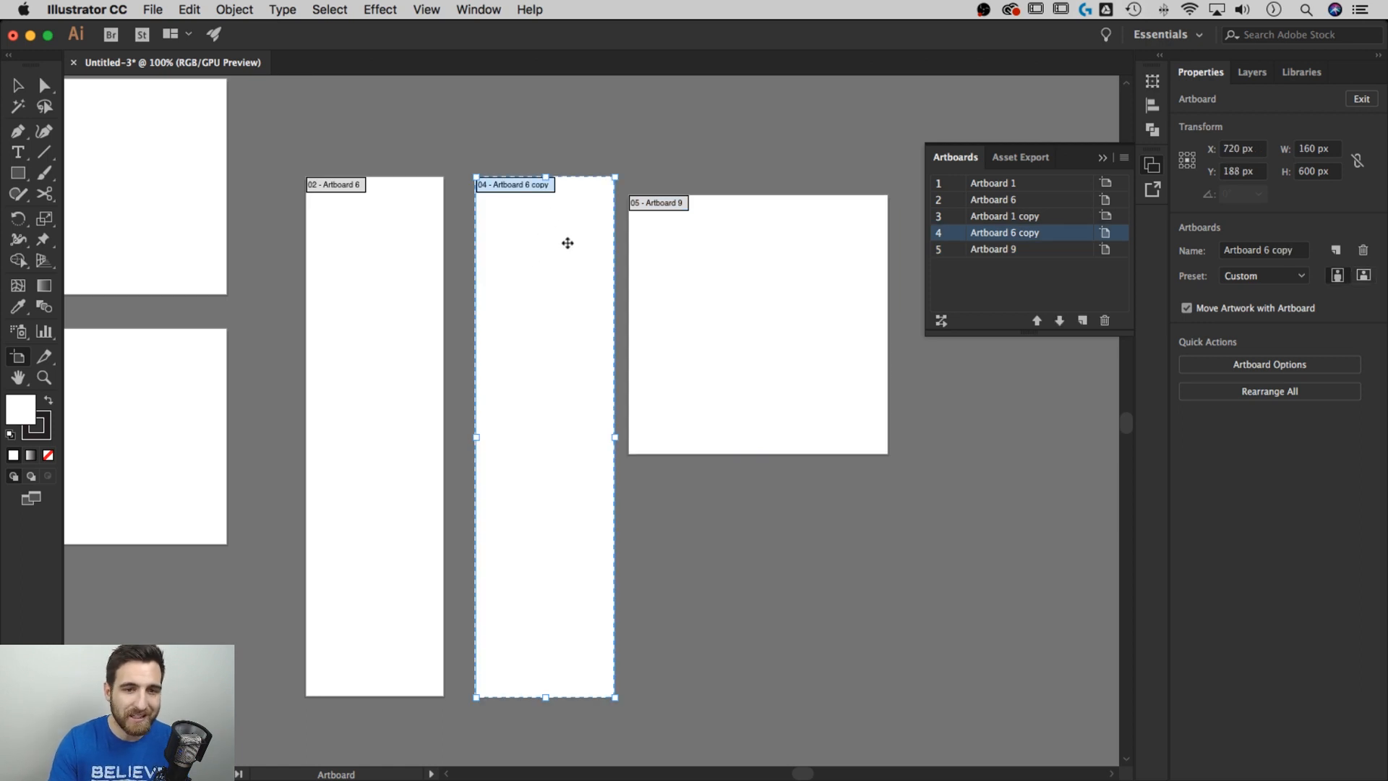
key(Delete)
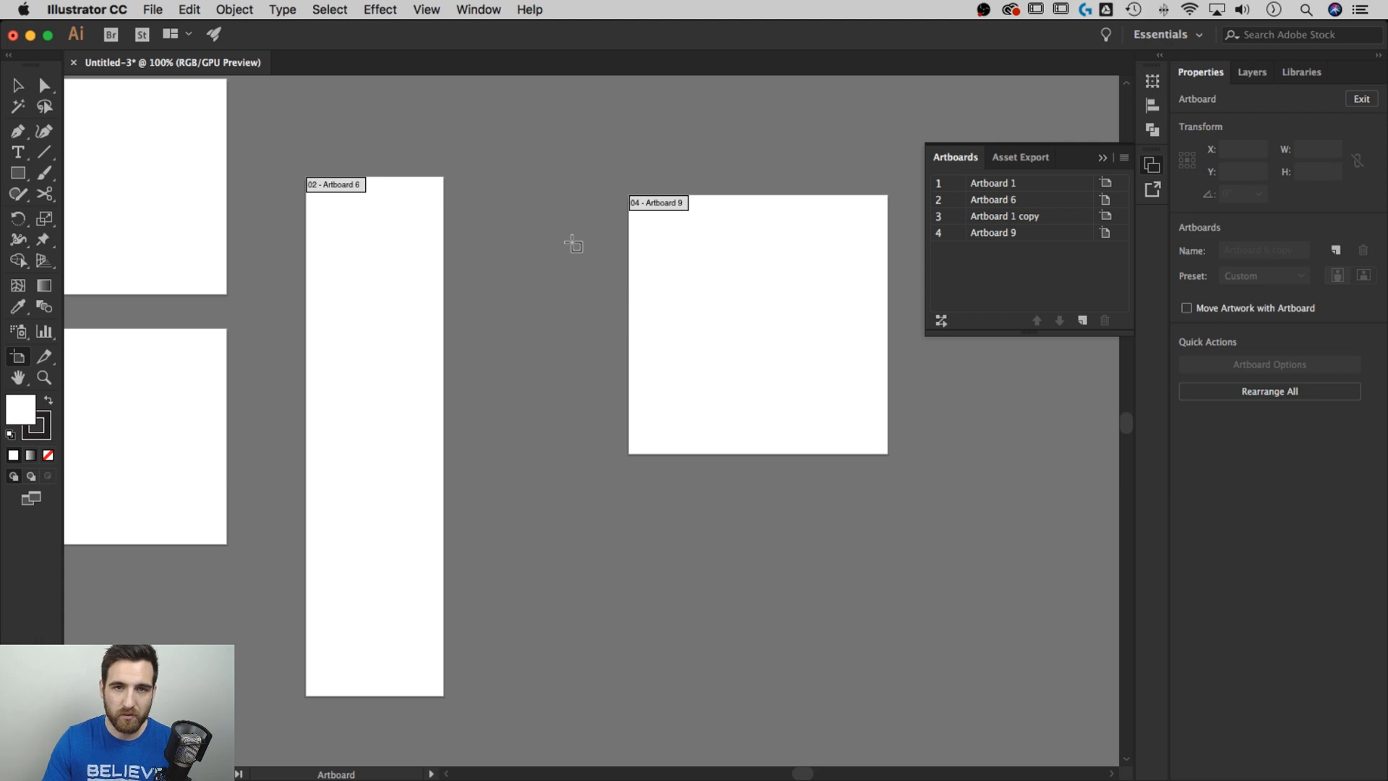
Draw three overlapping rectangles on the square artboard, the last one about 95 × 74 px.
click(18, 86)
click(20, 175)
drag(721, 248, 809, 319)
drag(702, 295, 778, 370)
drag(758, 337, 840, 401)
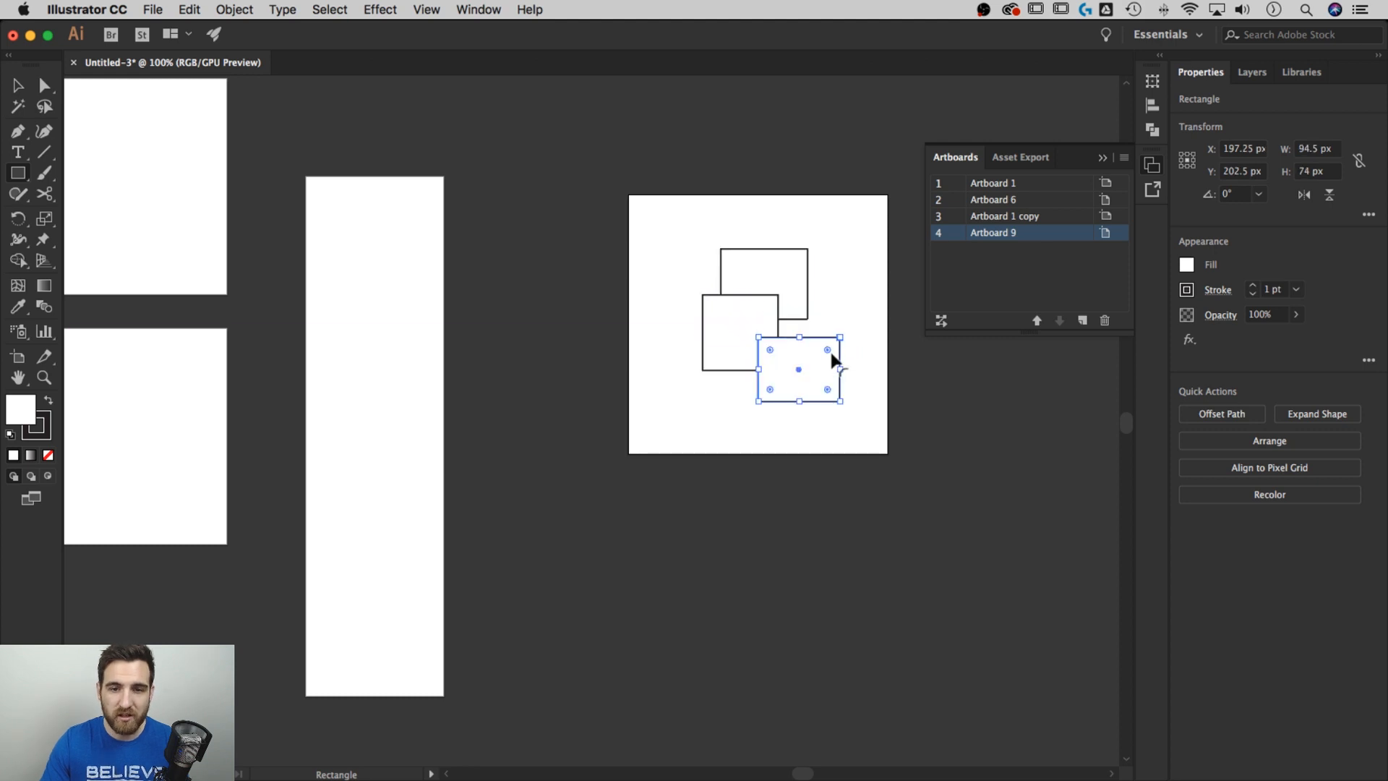
Delete the square artboard from beneath the three rectangles, leaving the artwork in place.
click(18, 86)
click(18, 356)
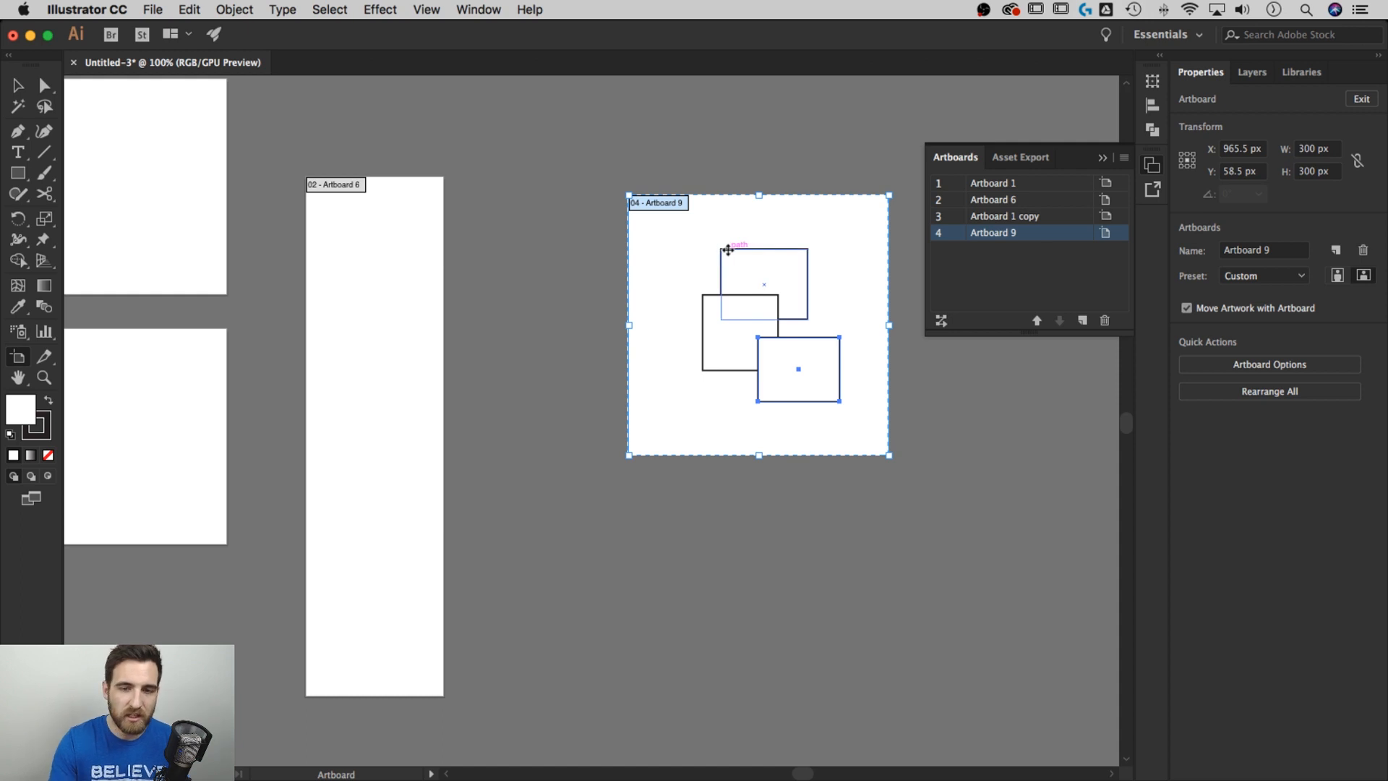
key(Delete)
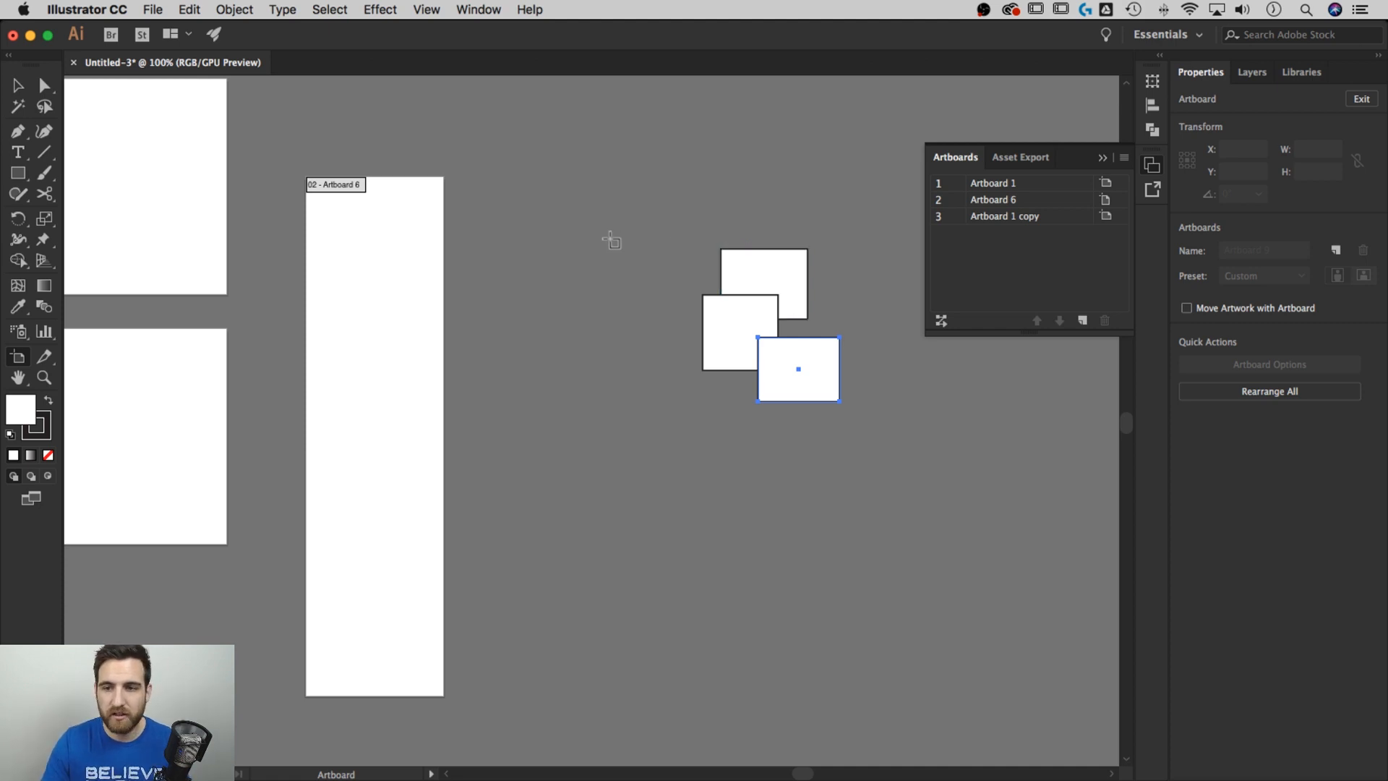
Delete Artboard 6 and Artboard 1 copy from the artboard list.
click(1005, 203)
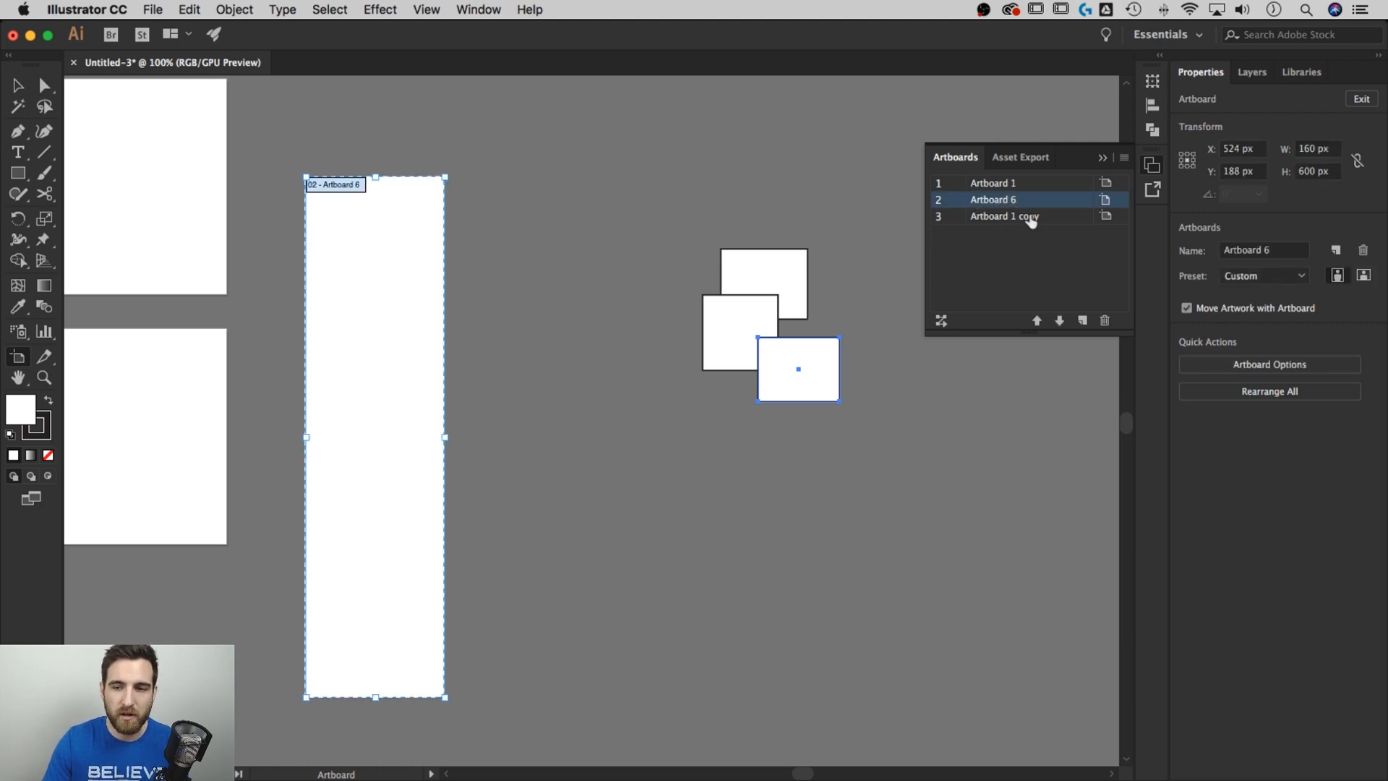
click(1105, 321)
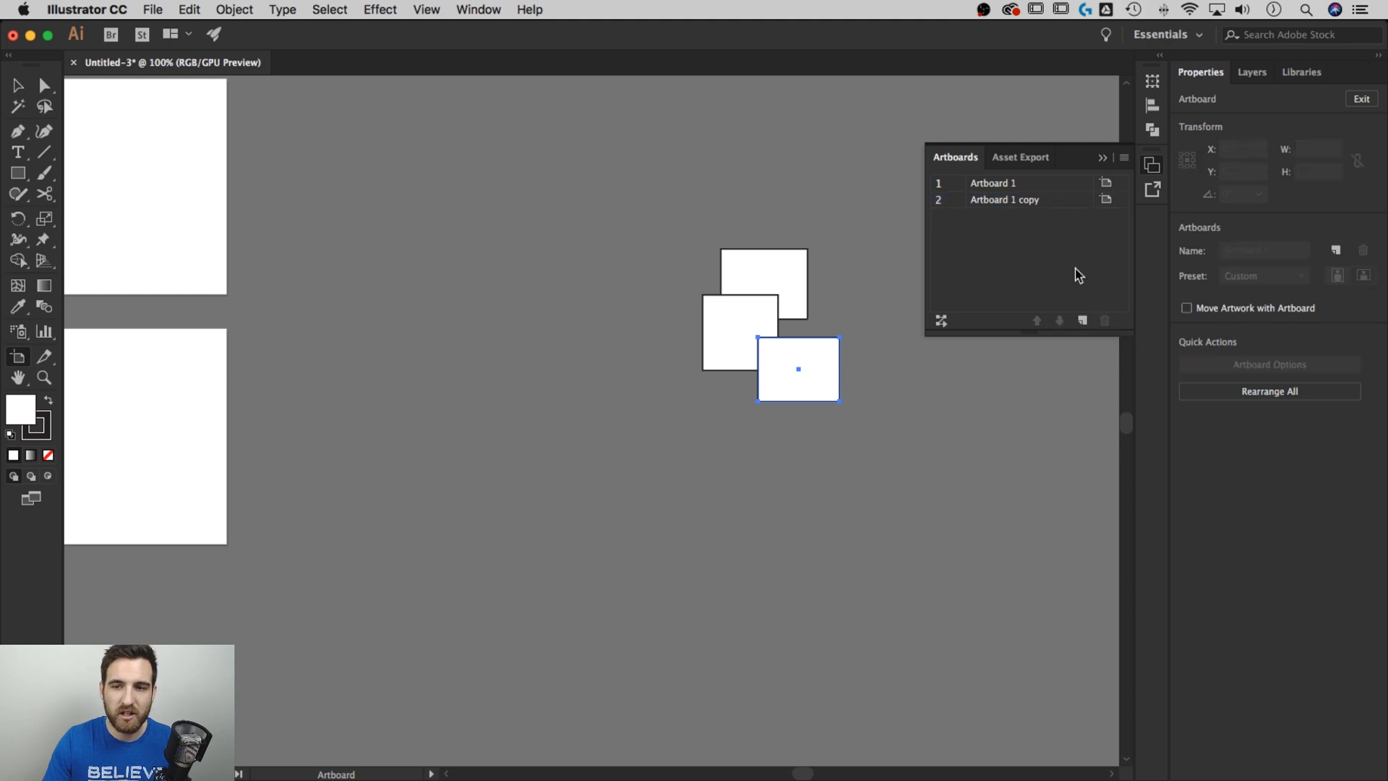
click(1005, 206)
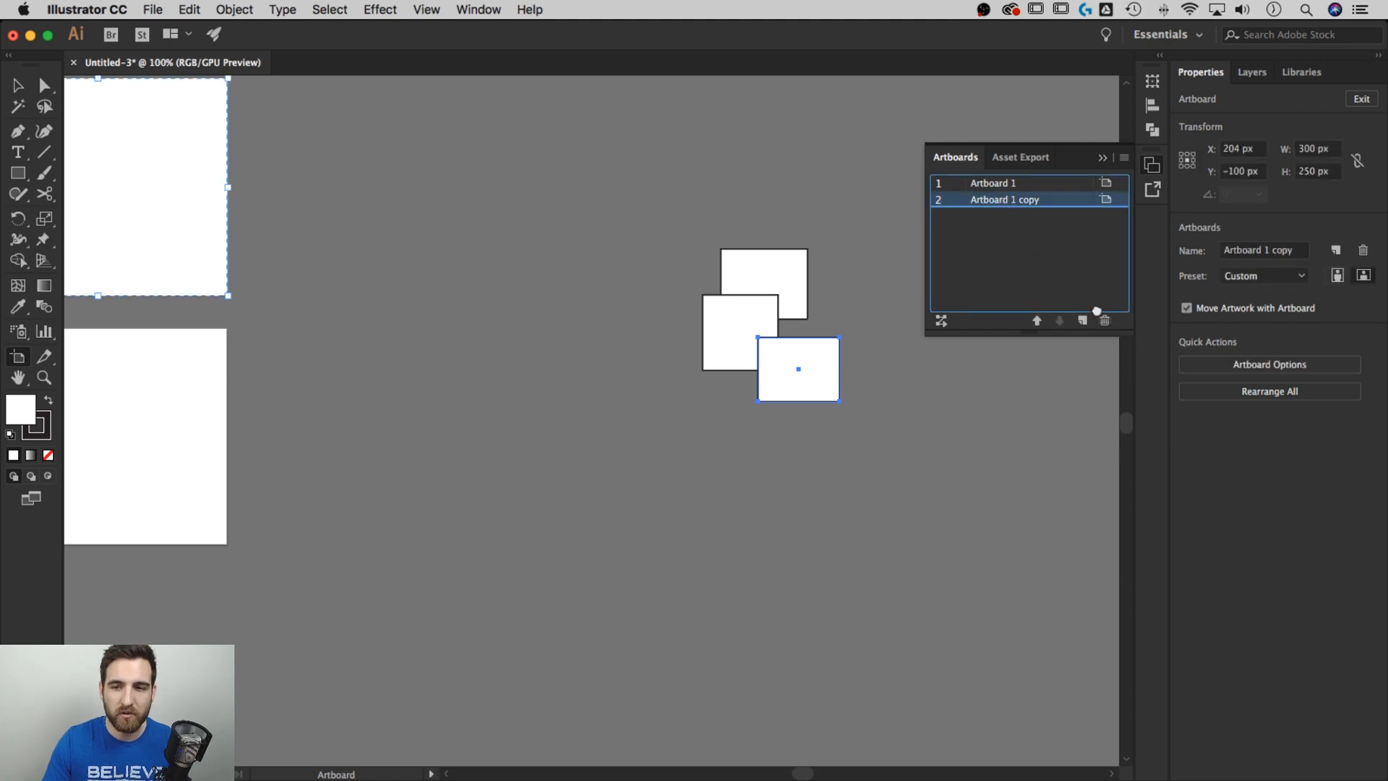
click(1105, 320)
Make Artboard 1 active, then leave artboard editing and deselect the artwork.
click(1013, 185)
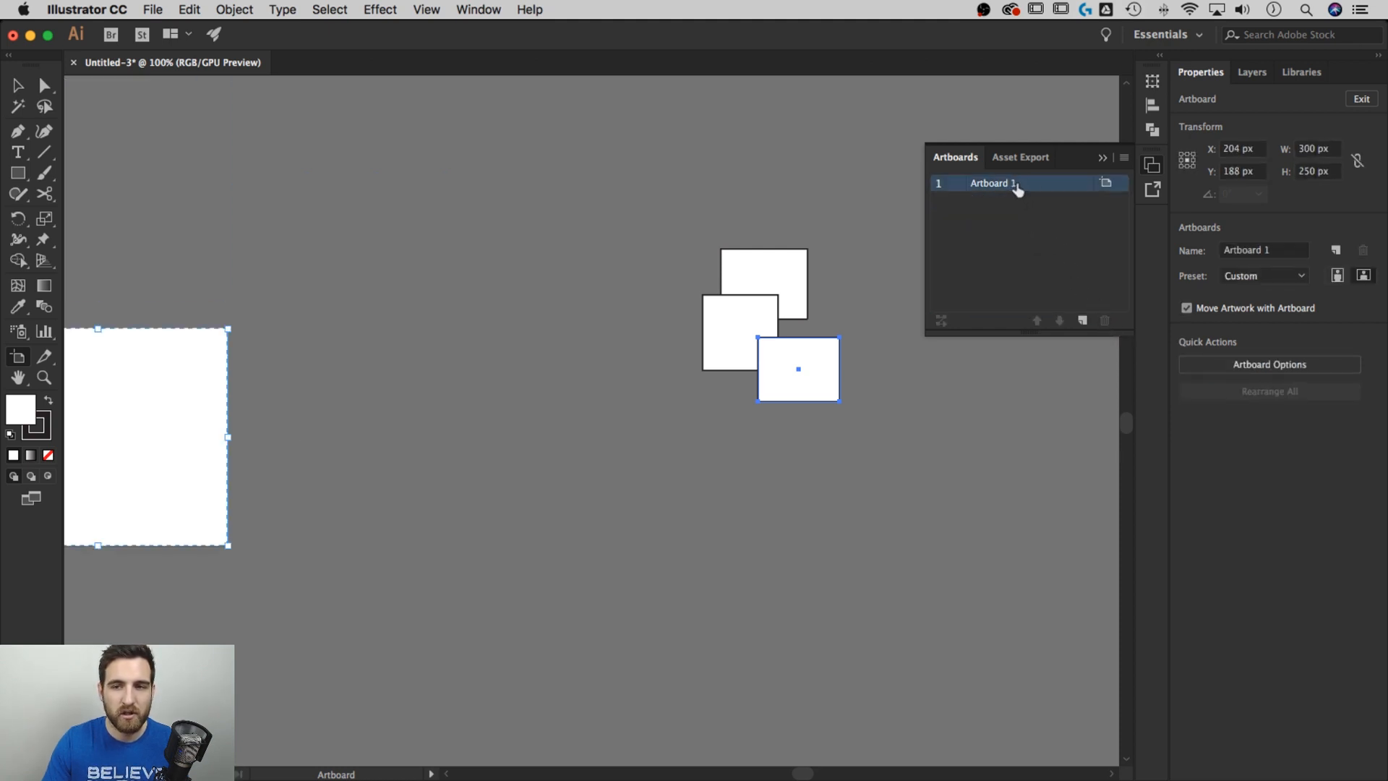
click(1124, 158)
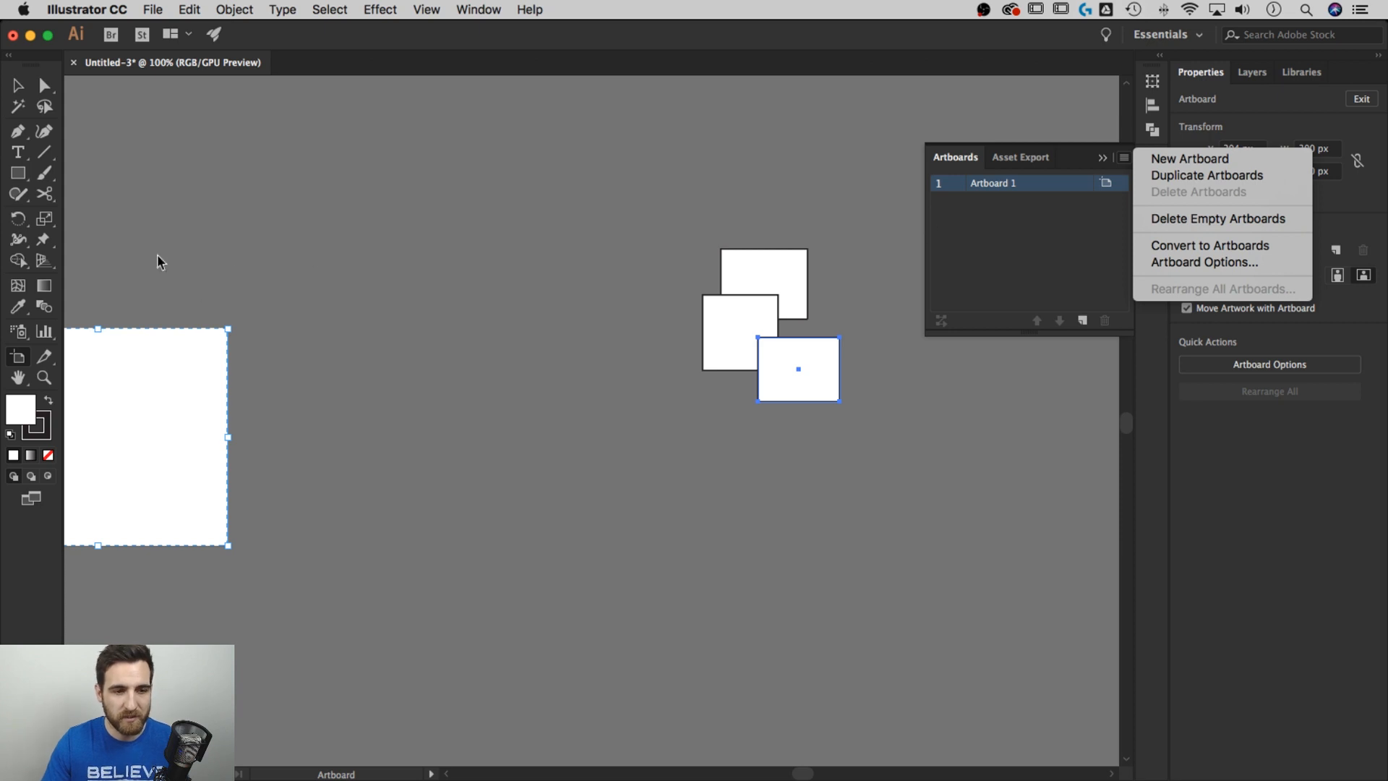
click(18, 86)
click(16, 84)
click(247, 224)
drag(256, 267, 412, 232)
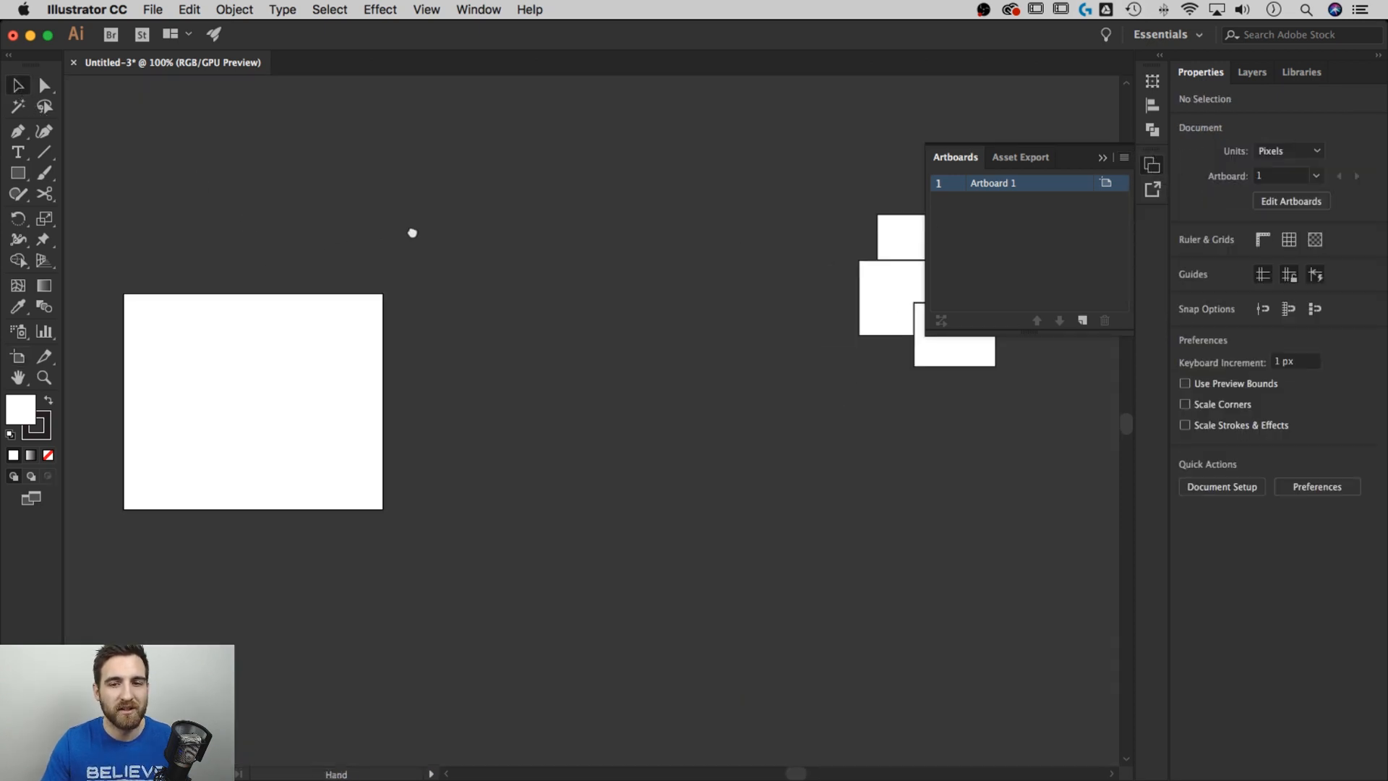
Delete the three overlapping rectangles left beside Artboard 1.
drag(756, 429, 992, 178)
key(Delete)
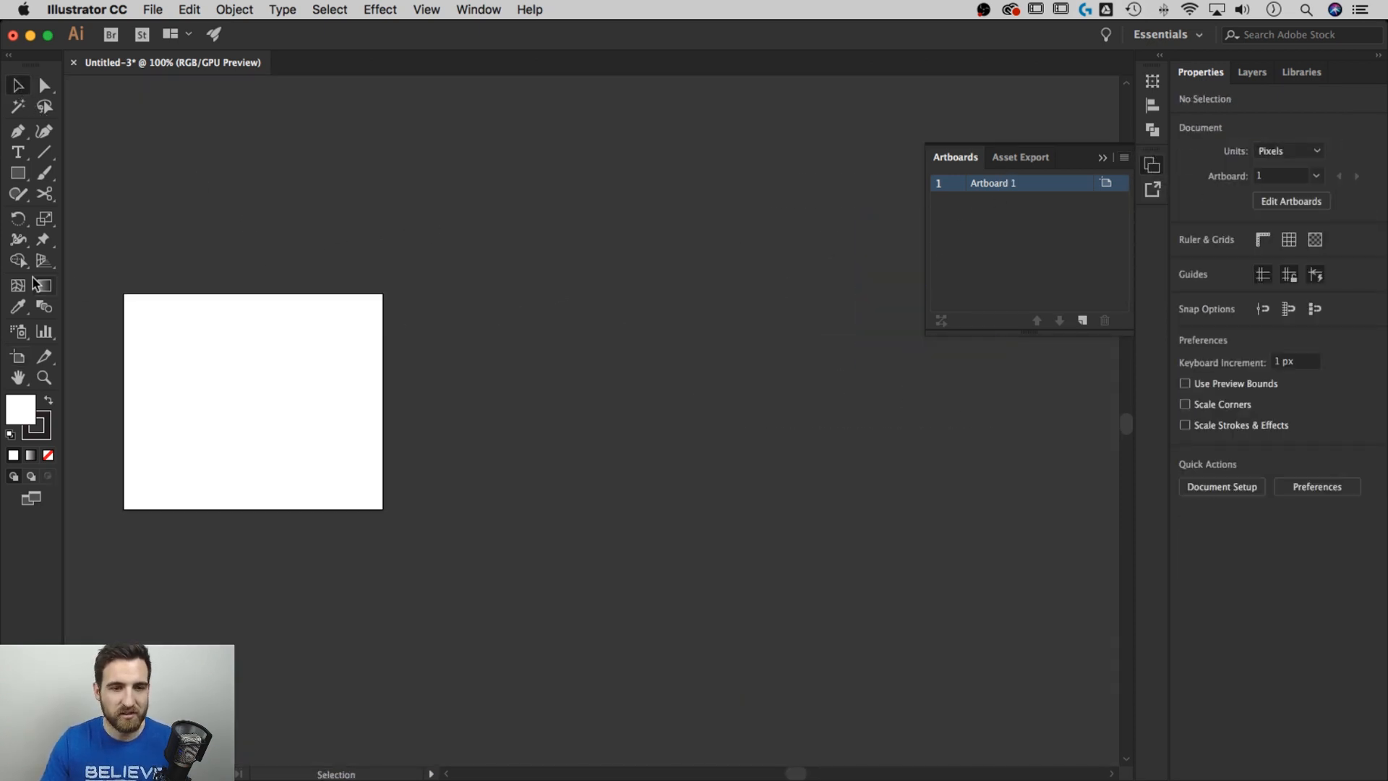
Collapse the floating artboard list to clear the canvas around Artboard 1.
click(39, 283)
key(space)
drag(301, 274, 449, 248)
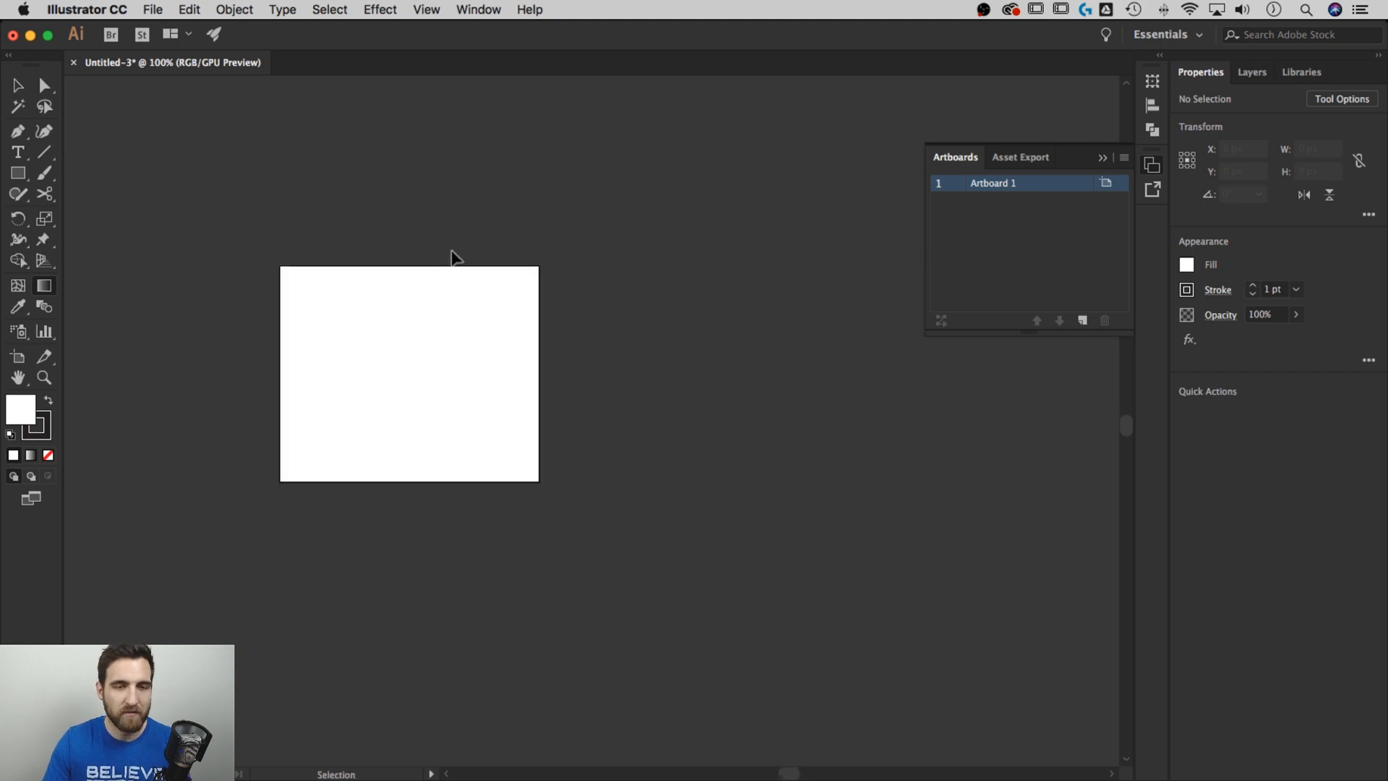
key(super+equal)
drag(720, 274, 716, 285)
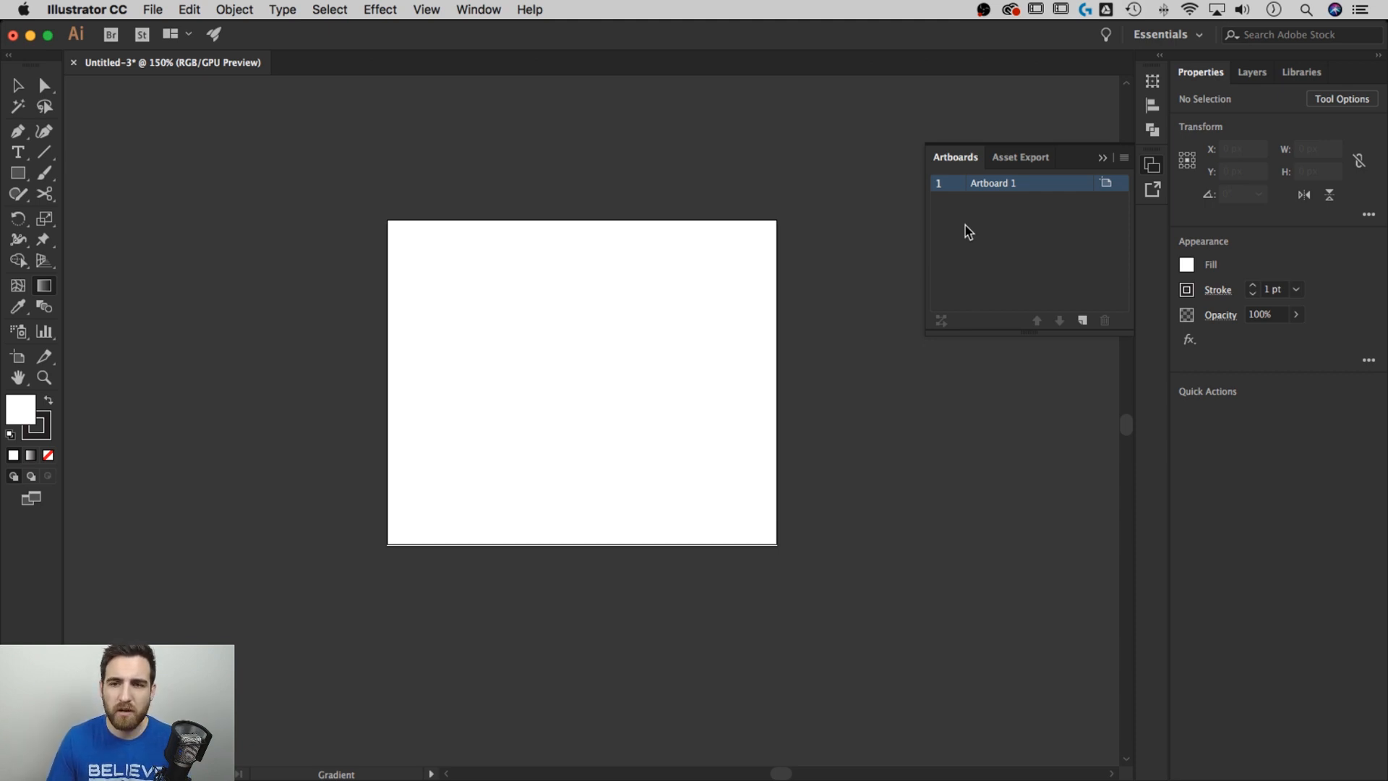
click(1101, 156)
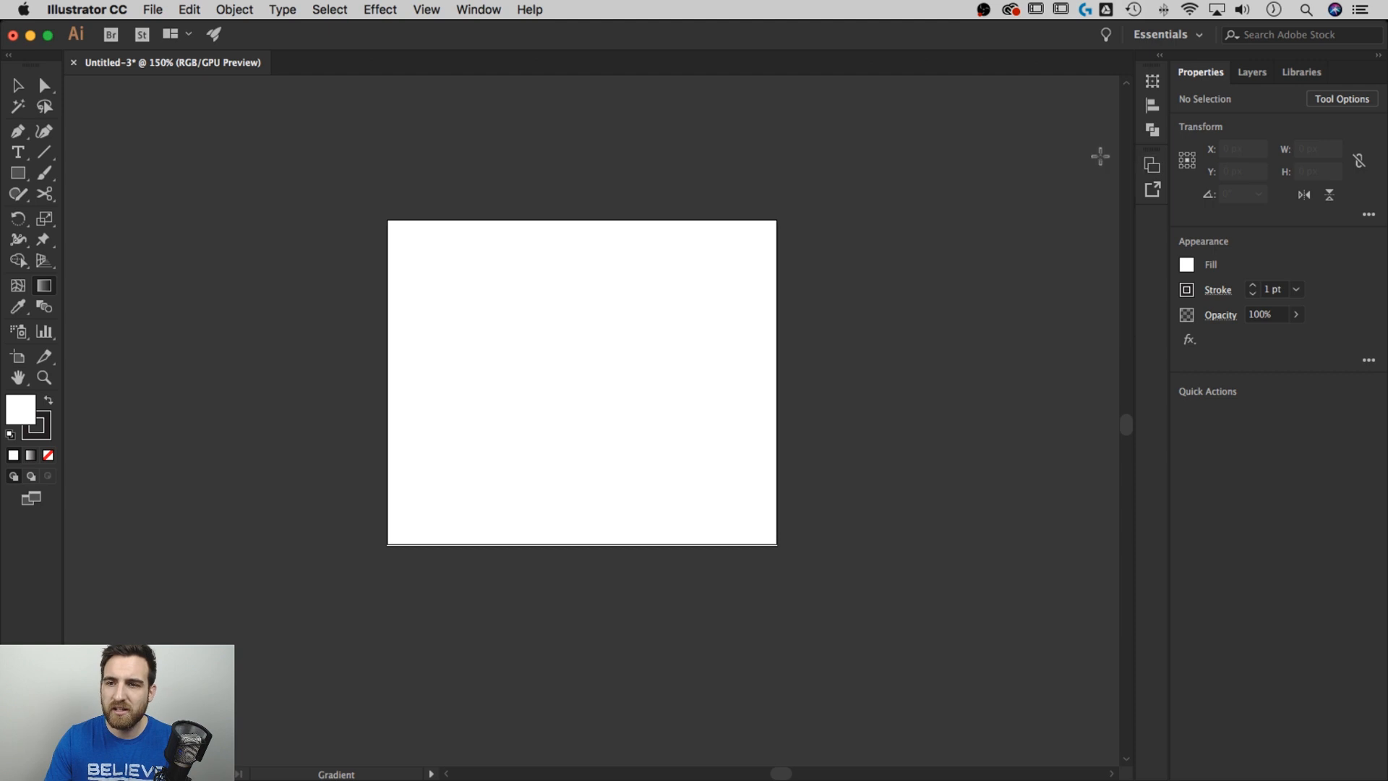
Set the document bleed to 9 px on all four sides in Document Setup.
click(144, 9)
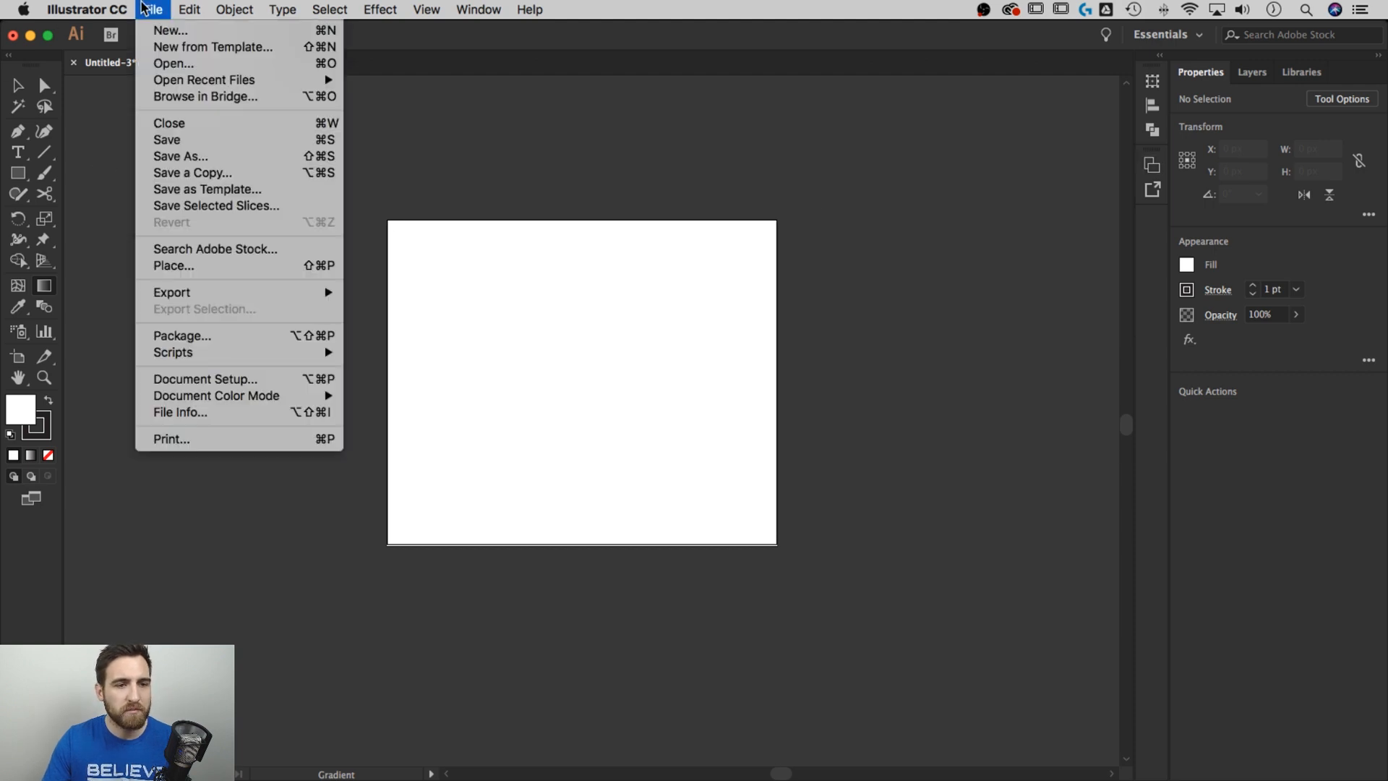
click(206, 380)
drag(402, 108, 394, 119)
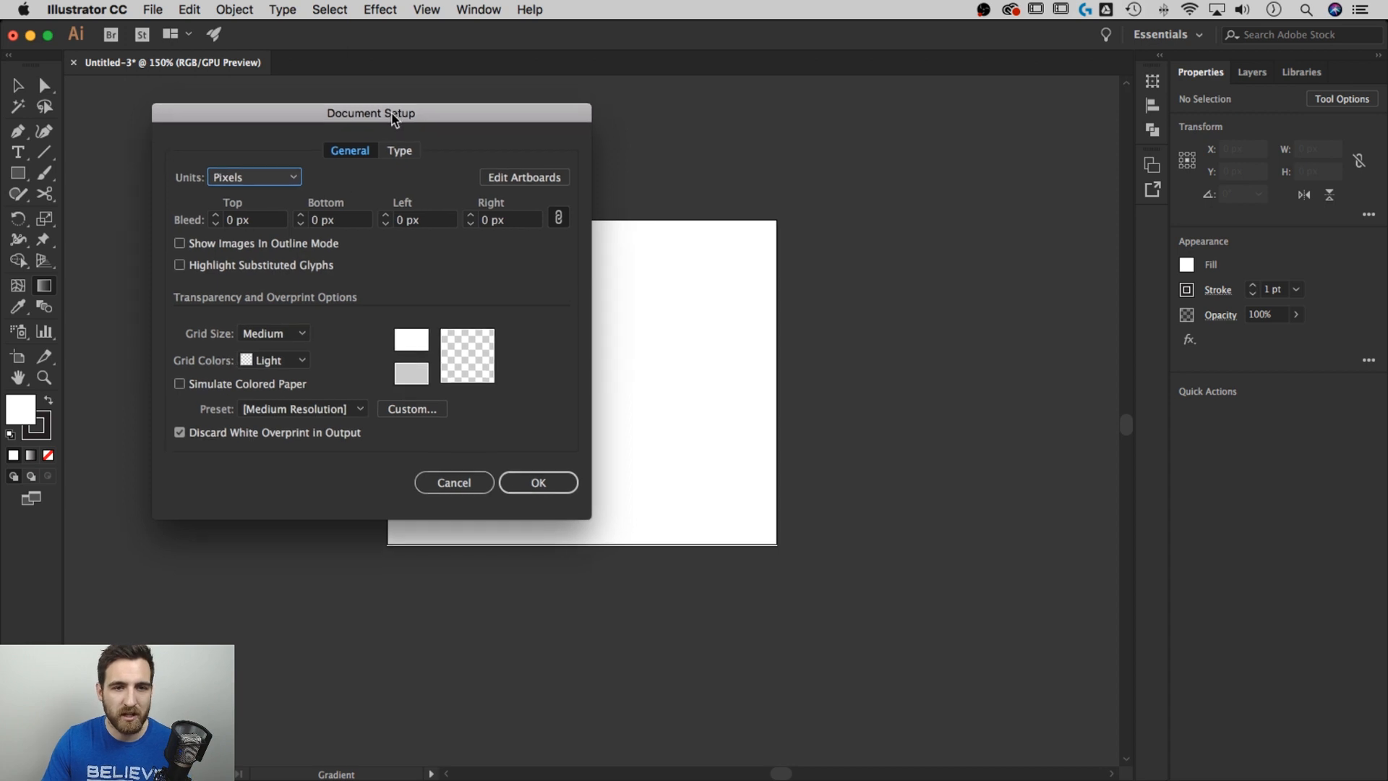
click(239, 219)
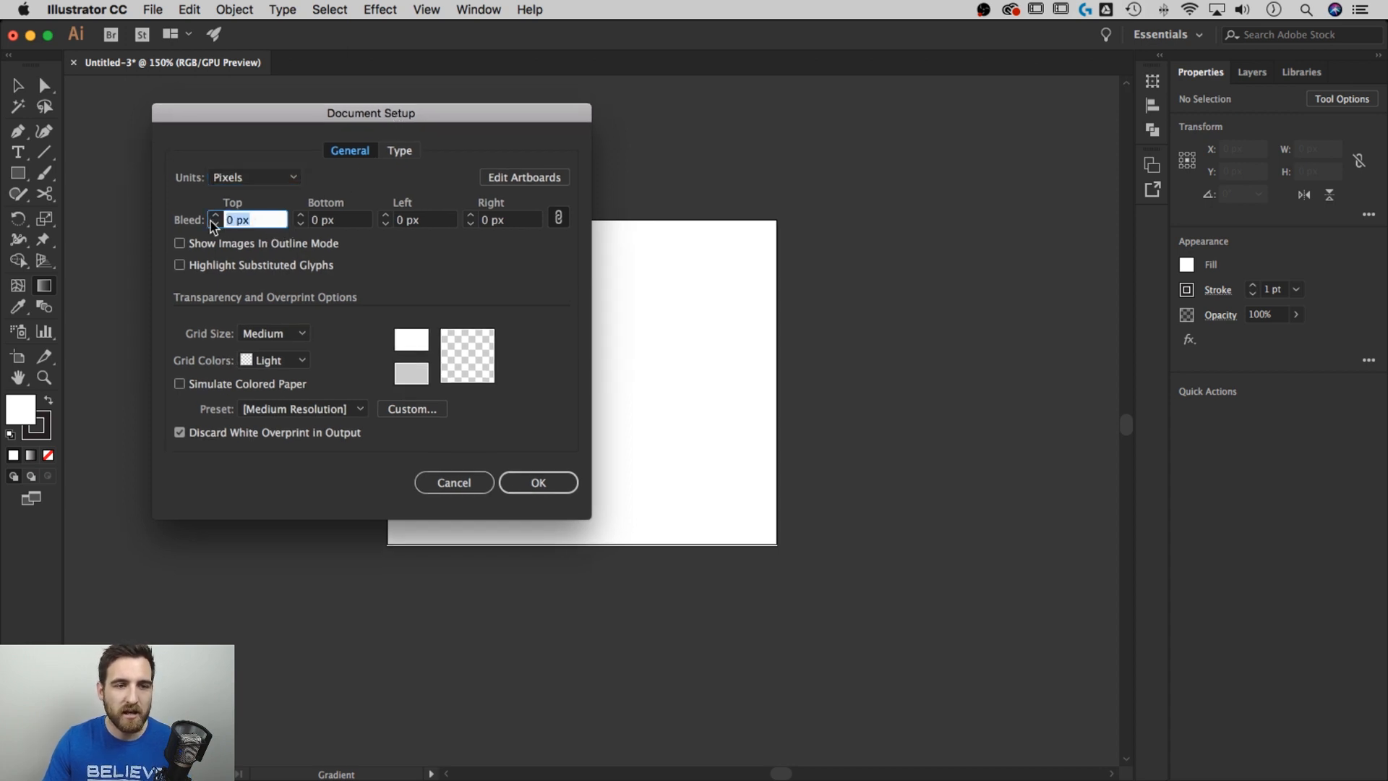
text(9)
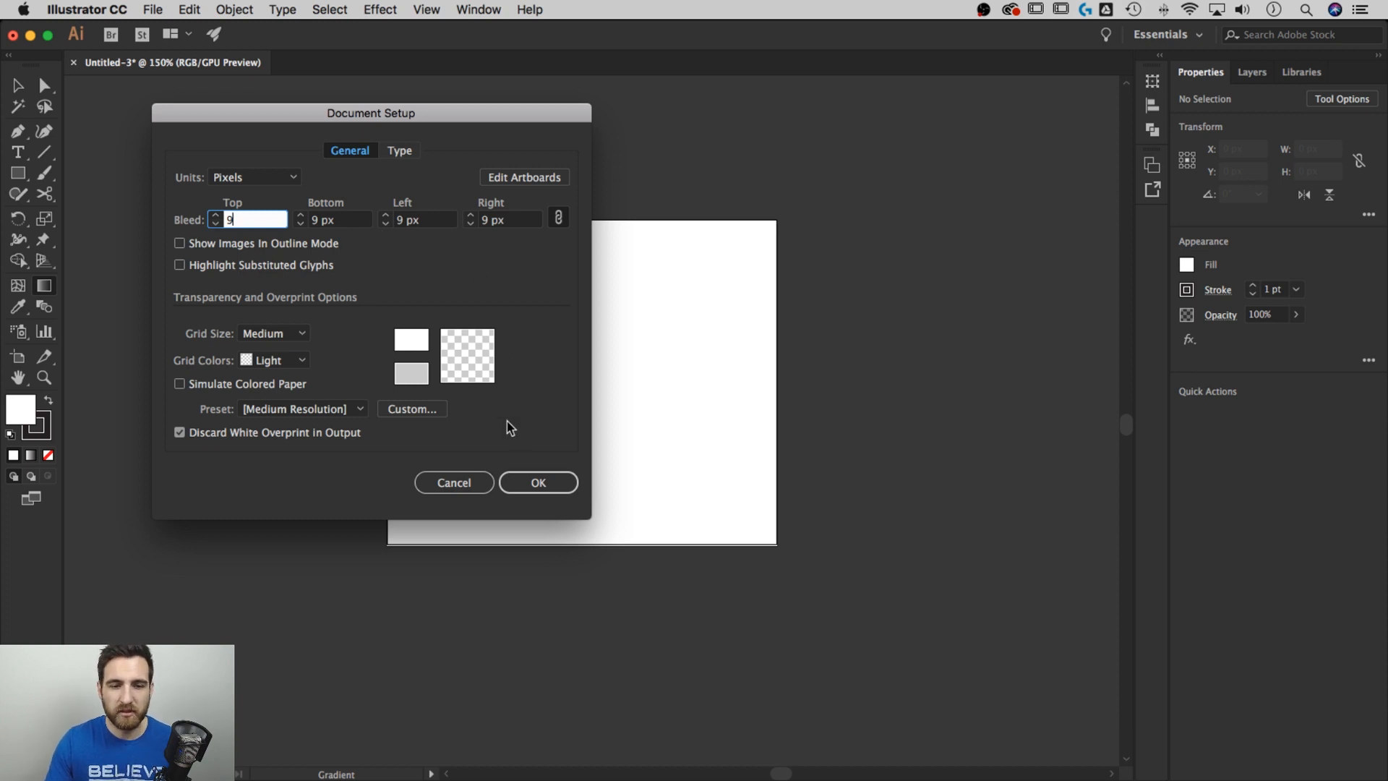
click(525, 495)
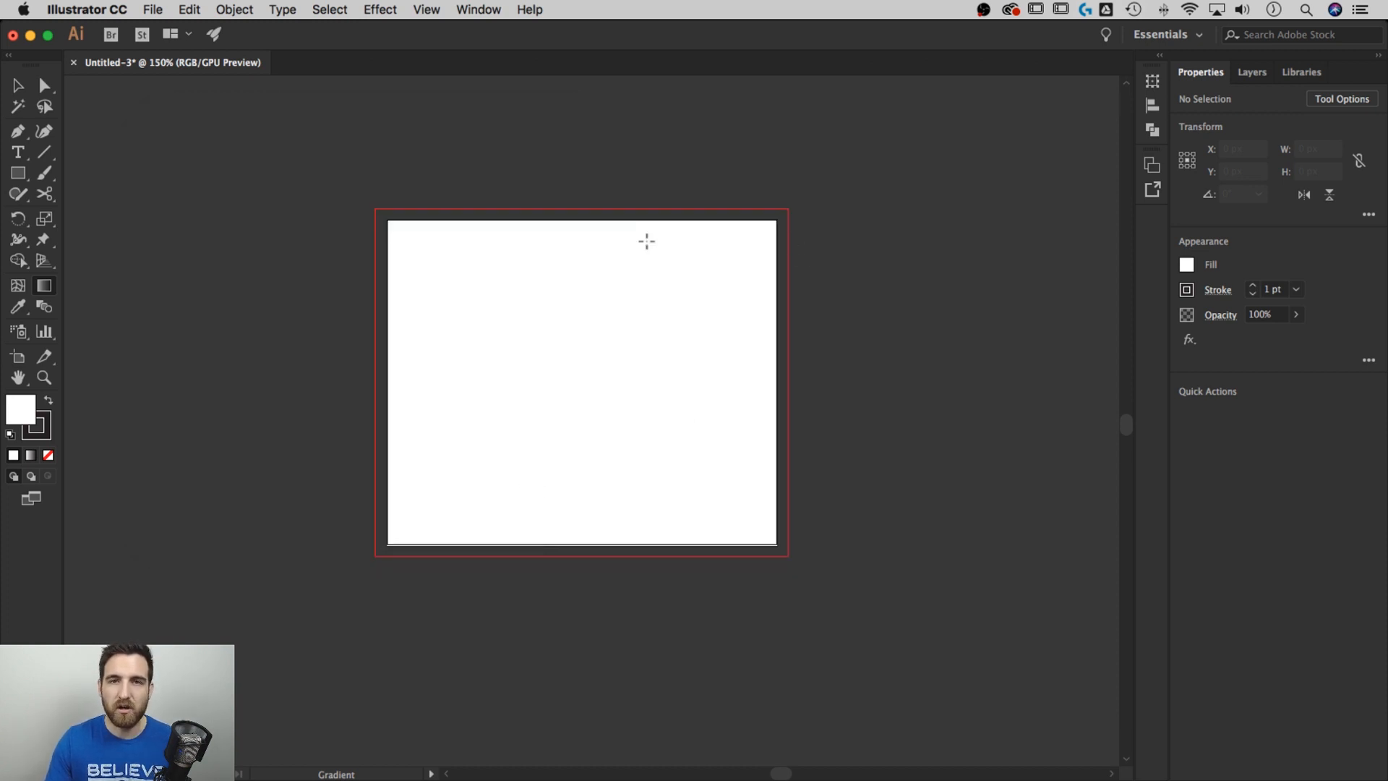
Enter artboard editing for Artboard 1 through Document Setup and return to normal selection mode.
click(153, 10)
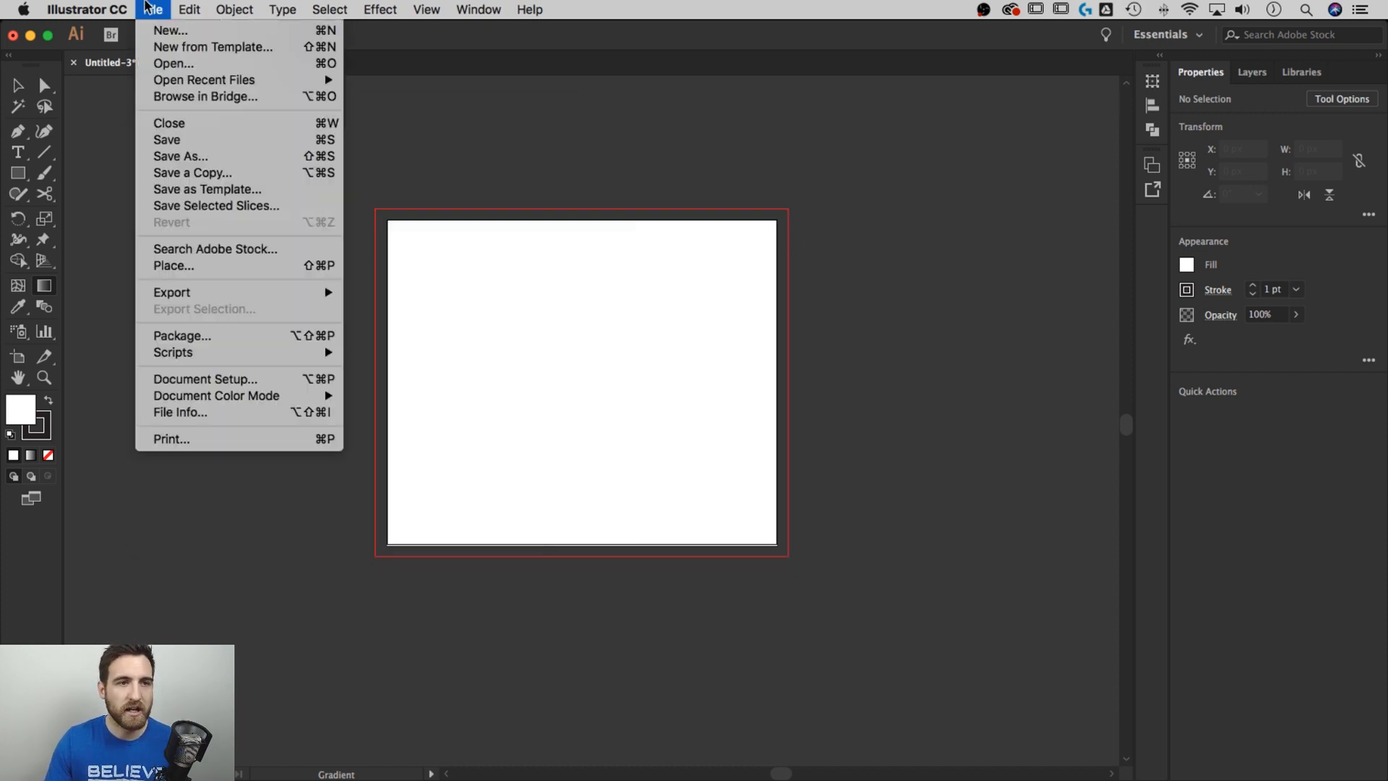
click(183, 378)
drag(548, 119, 596, 132)
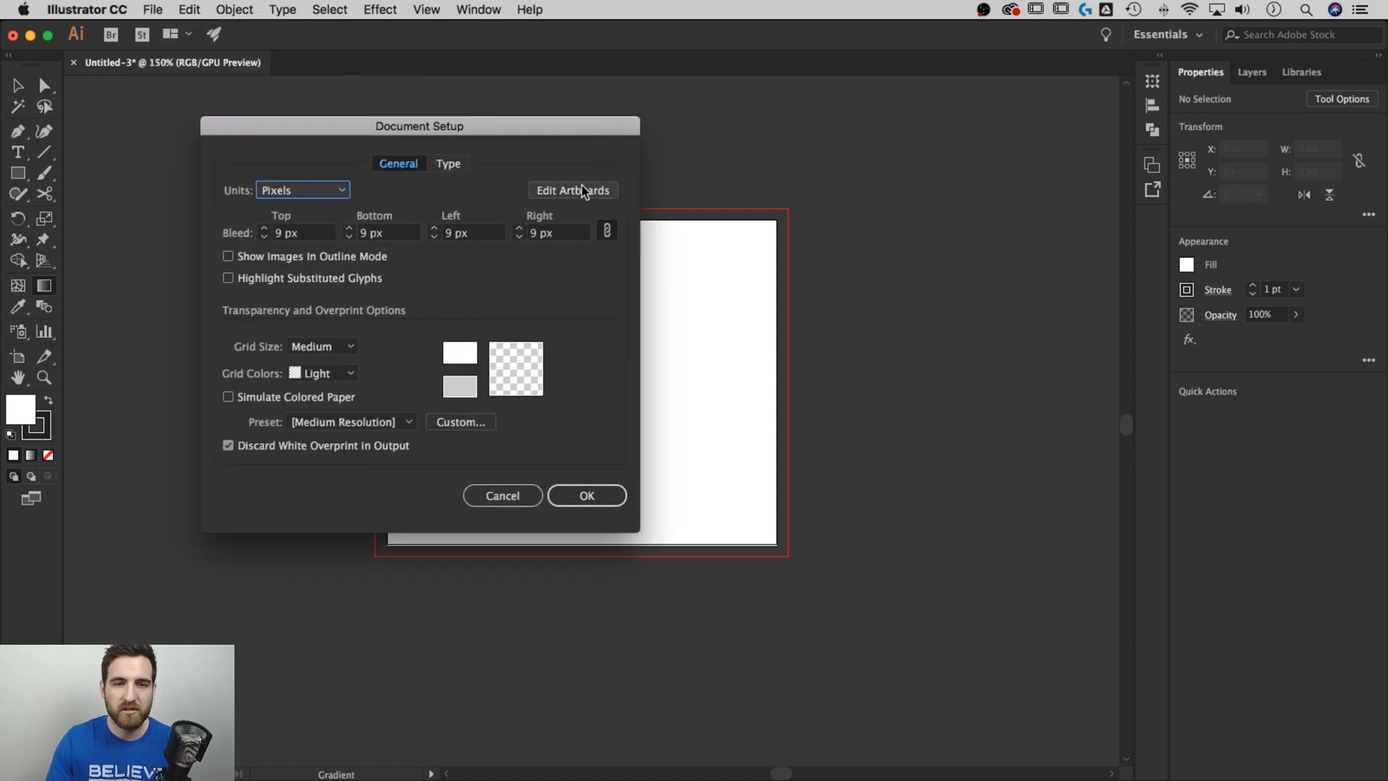
click(573, 190)
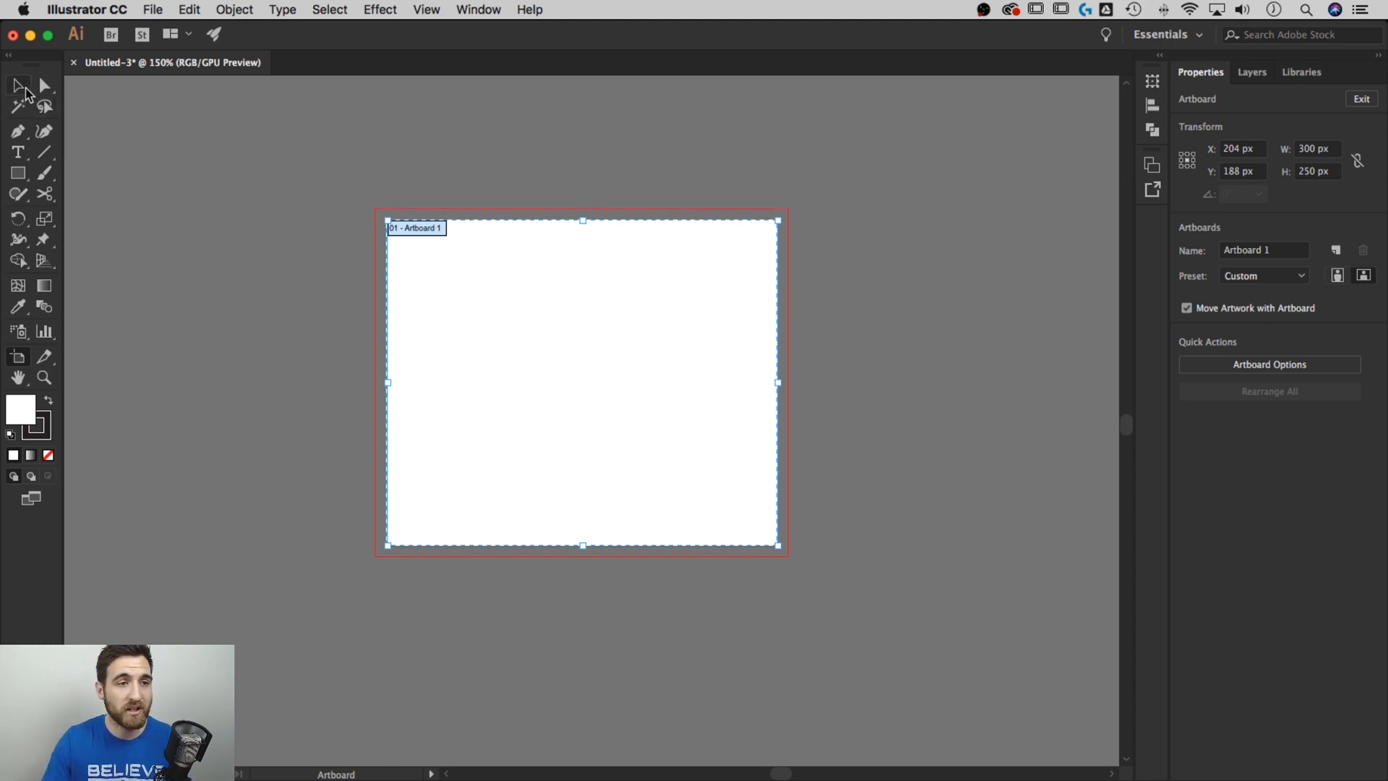
key(Escape)
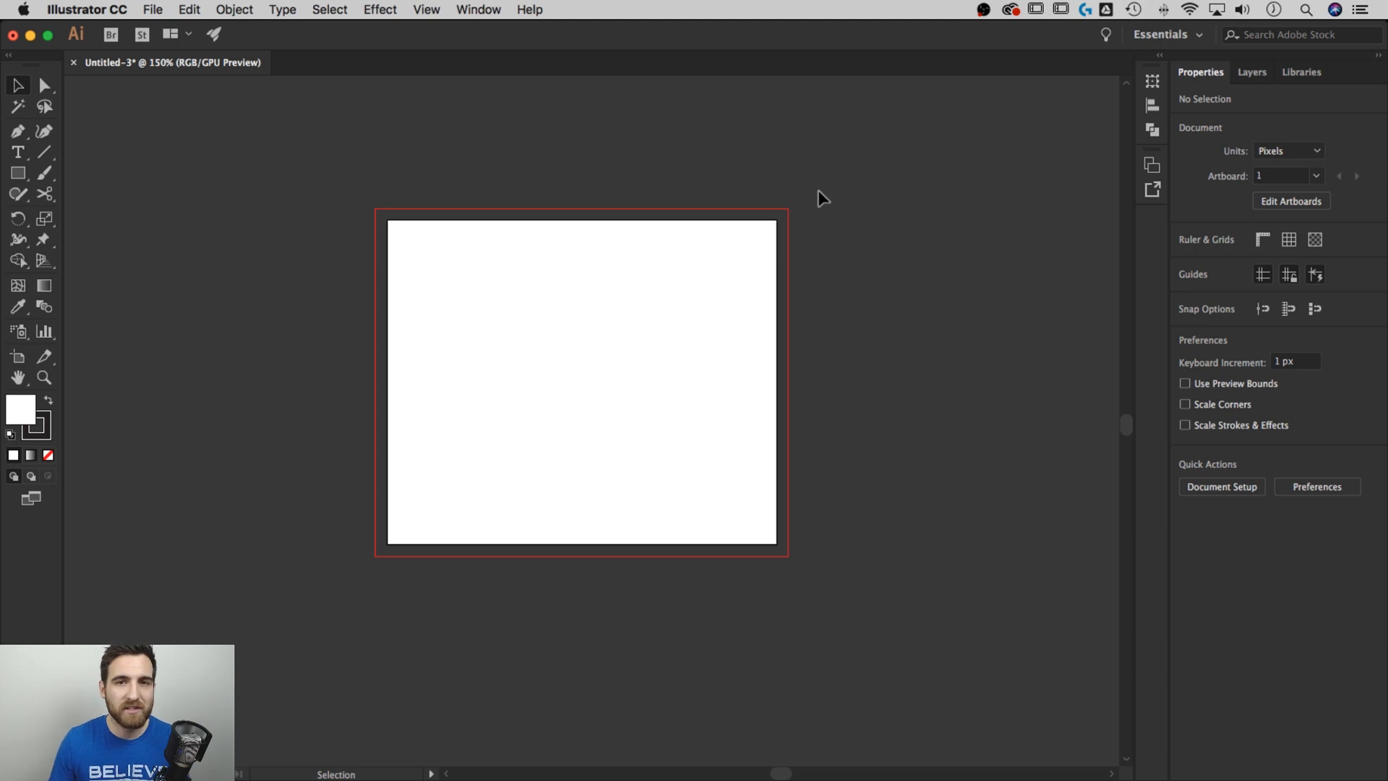